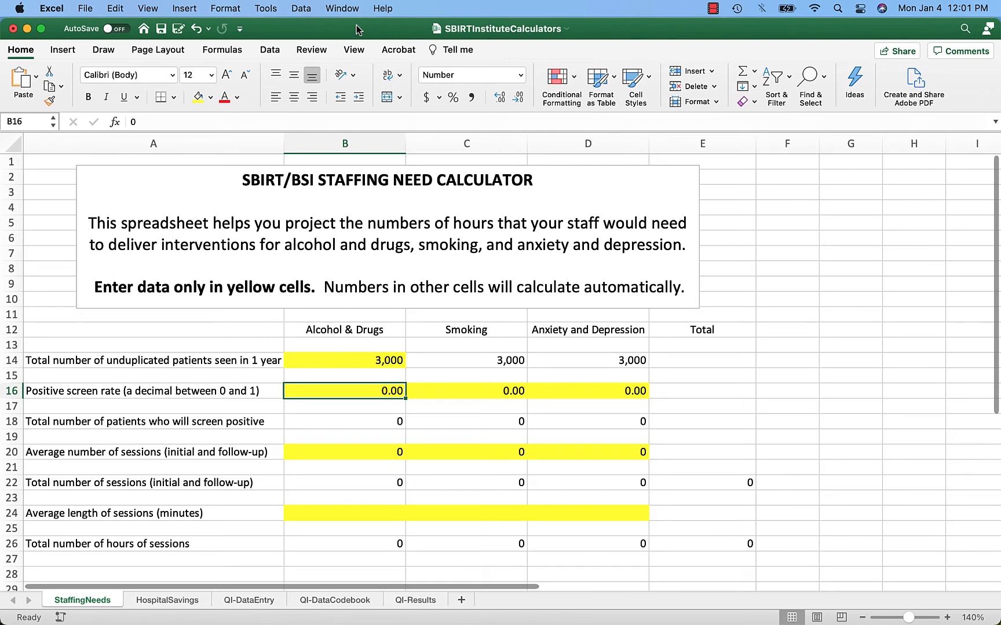
- Try to enter 20 as the positive screen rate for Alcohol & Drugs
type("20")
key("Return")
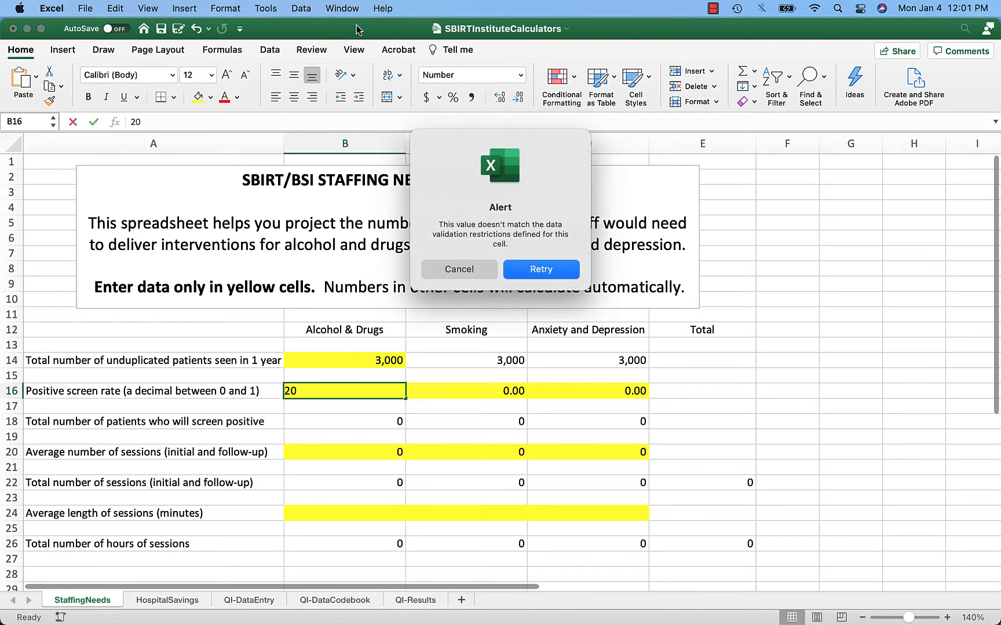
left_click(541, 269)
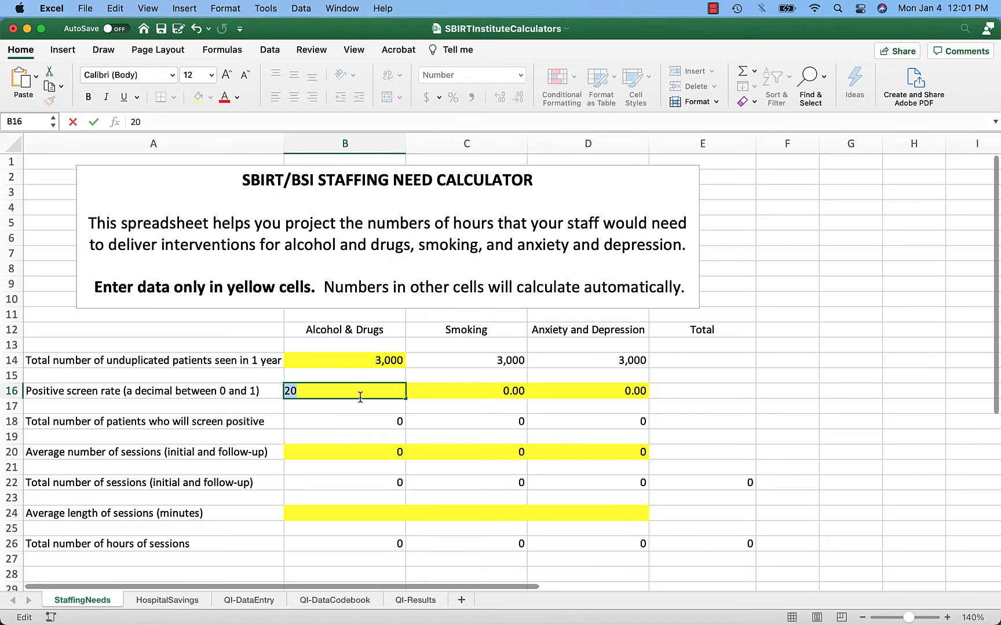
- Set the positive screen rates to 0.3 for Alcohol & Drugs, 0.2 for Smoking and 0.4 for Anxiety and Depression
type("0.3")
key("Return")
left_click(360, 397)
key("Tab")
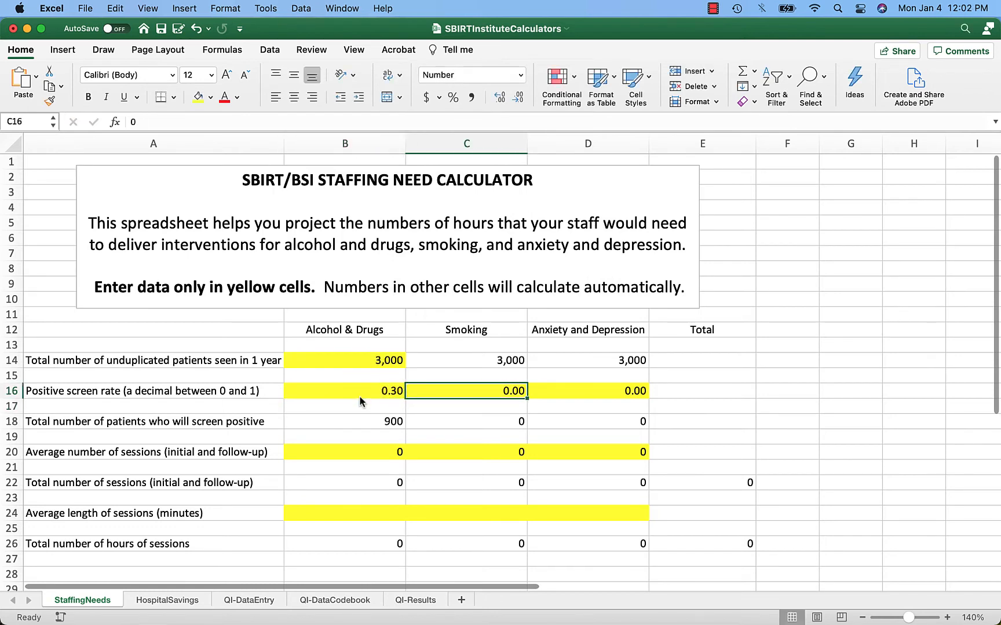
type(".2")
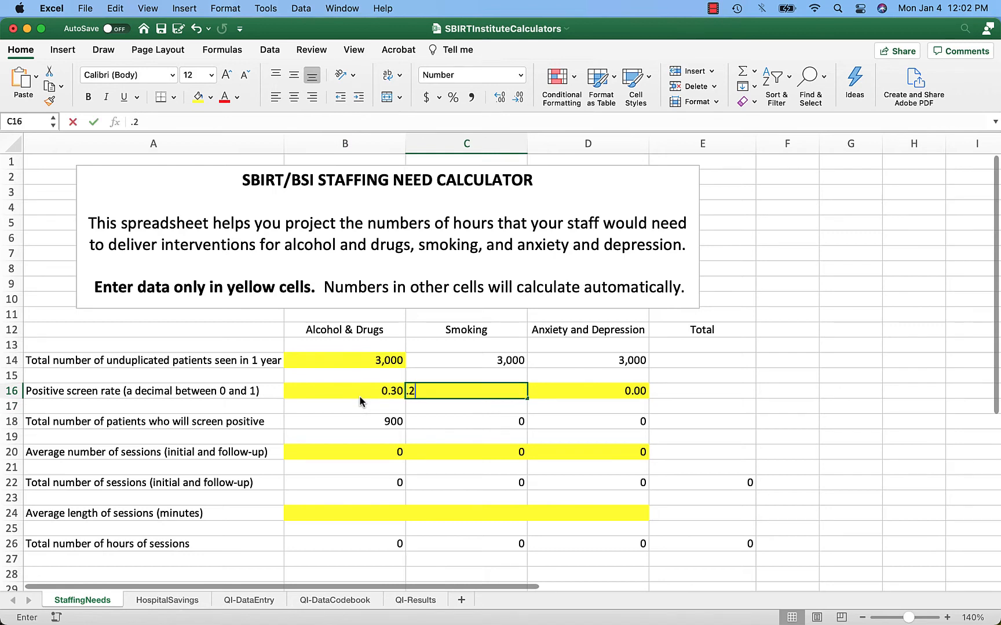
key("Tab")
type(".4")
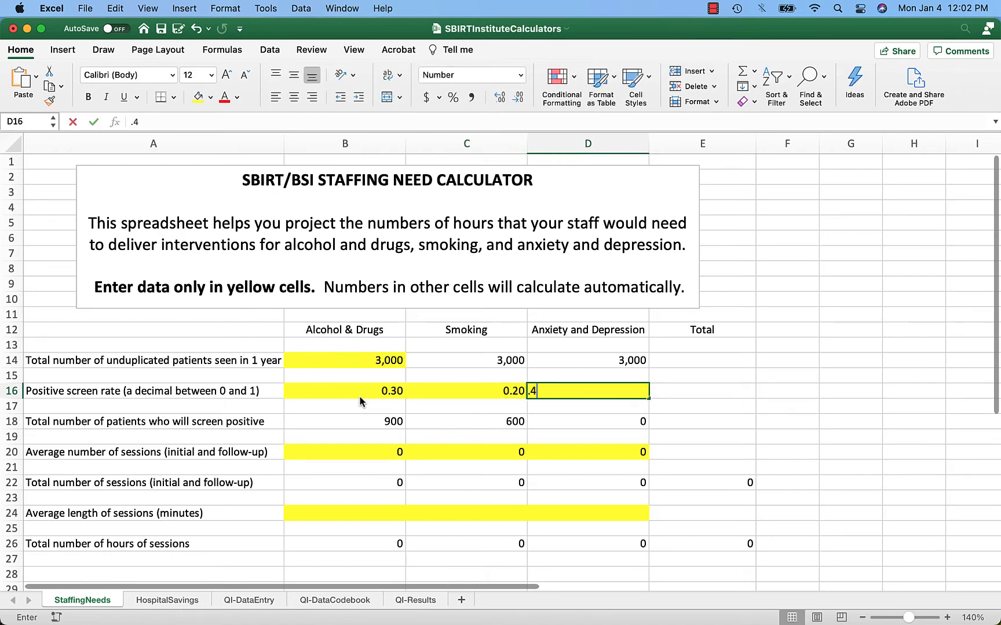
key("Tab")
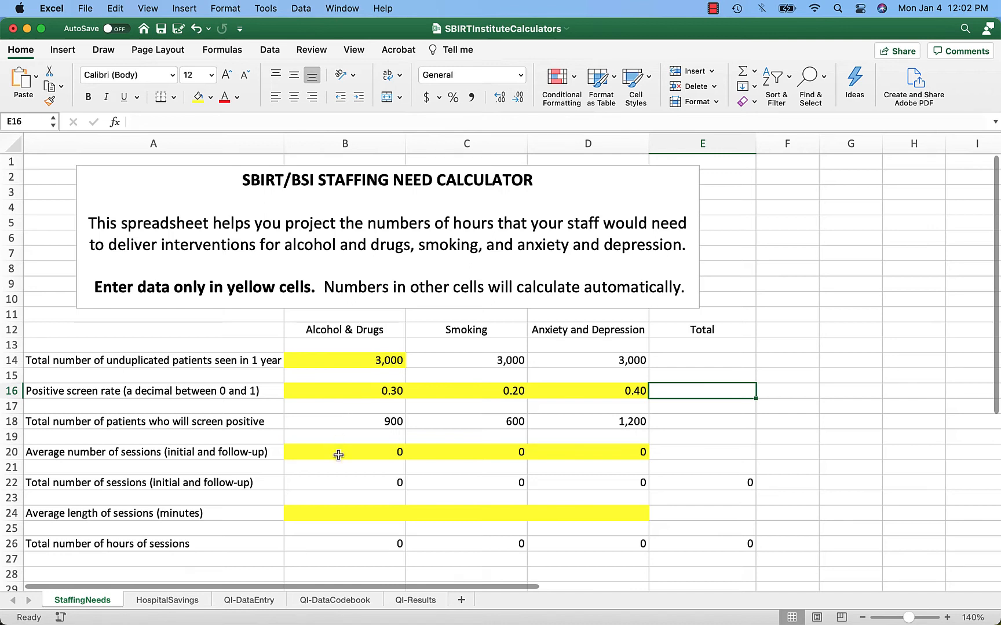
- Set the average number of sessions to 4 for Alcohol & Drugs, 4 for Smoking and 6 for Anxiety and Depression
left_click(343, 424)
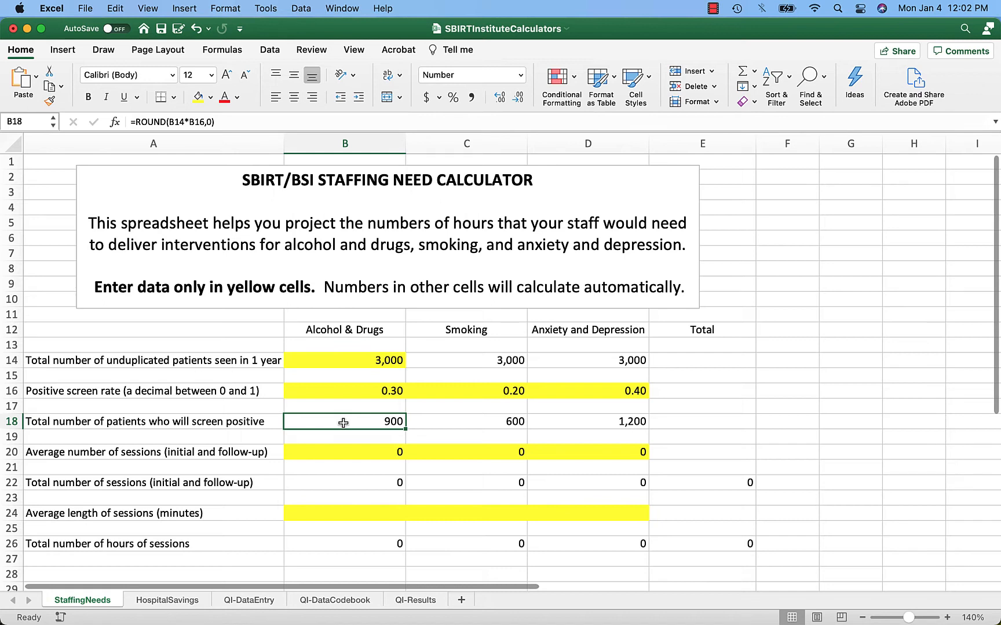
left_click(339, 456)
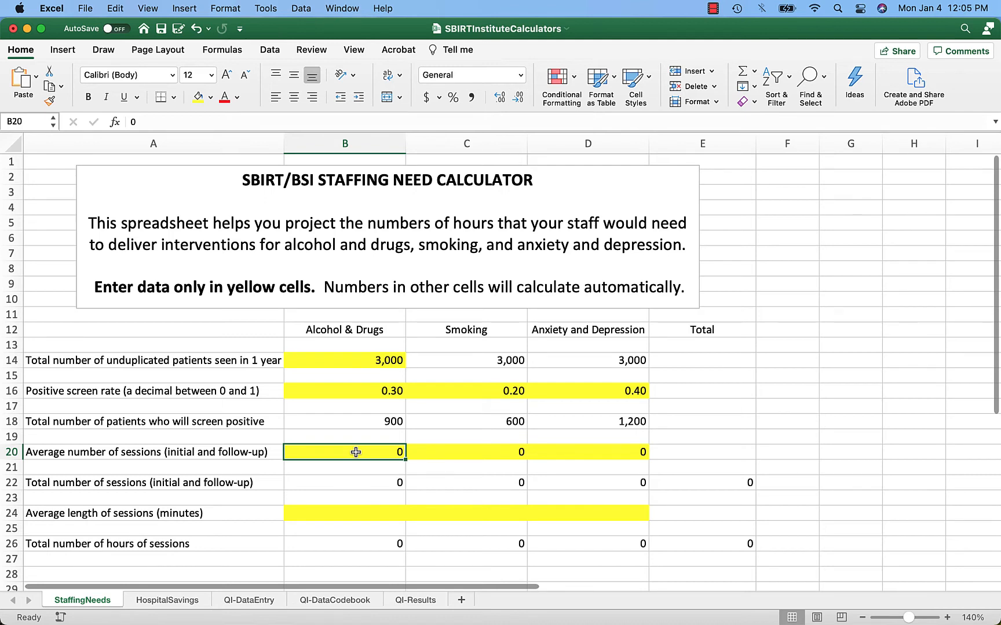
type("4")
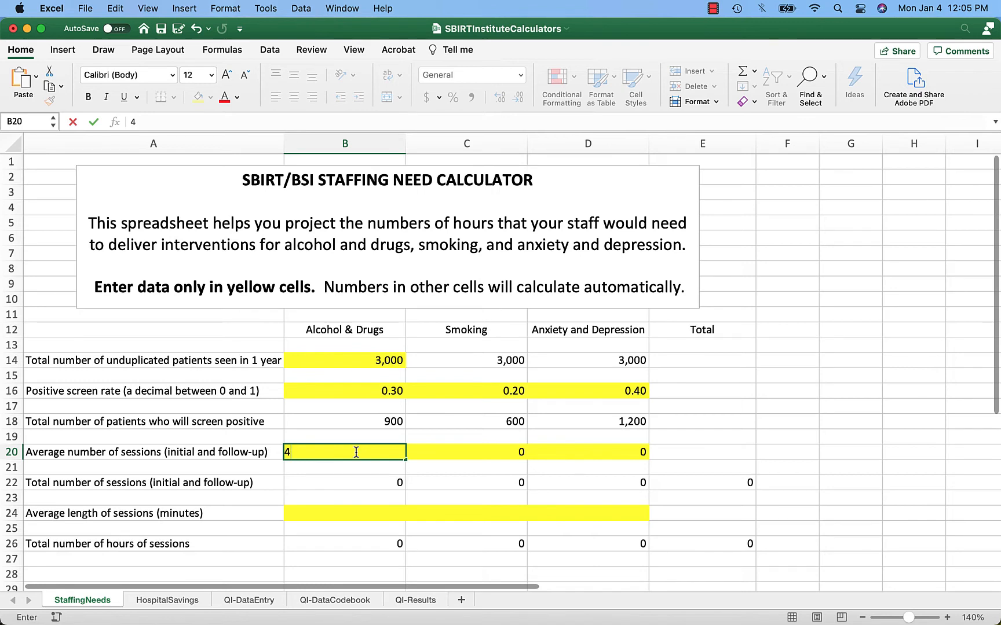
key("Tab")
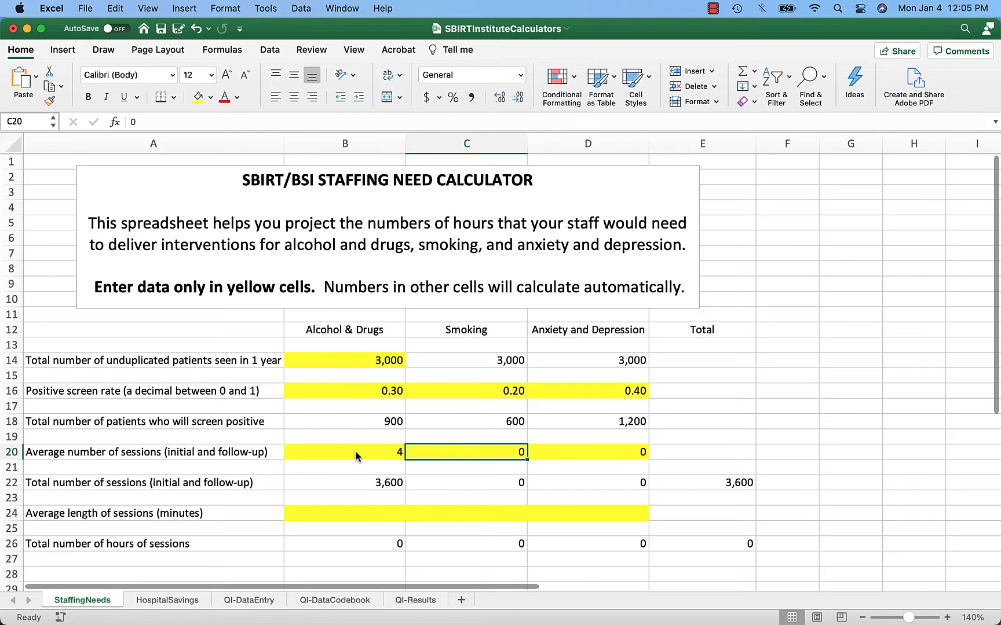
type("4")
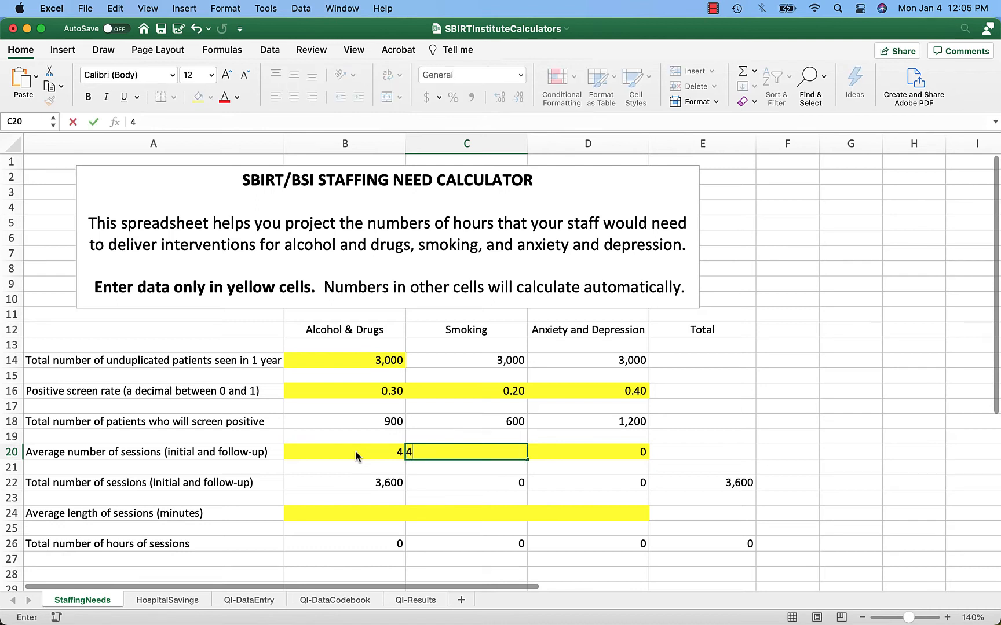
left_click(605, 454)
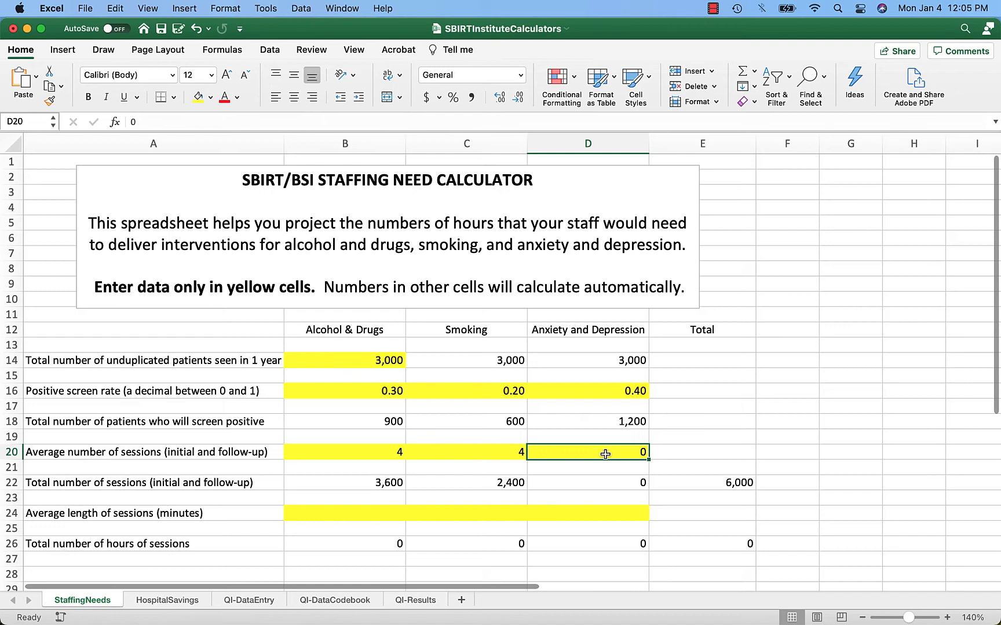
type("6")
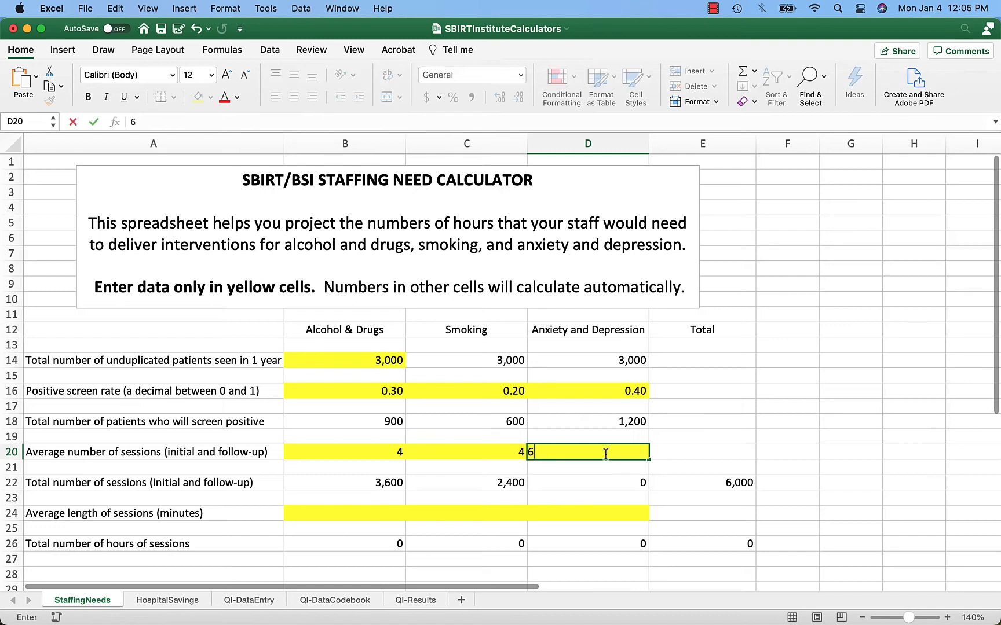
key("Return")
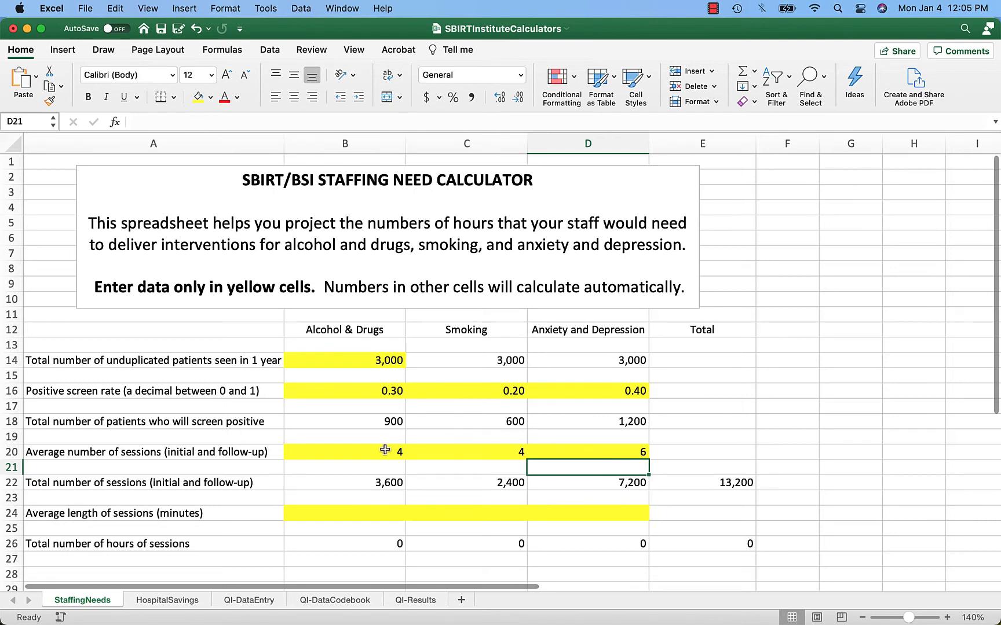
- Set the average length of sessions to 30 minutes for Alcohol & Drugs, Smoking, and Anxiety and Depression
left_click(355, 482)
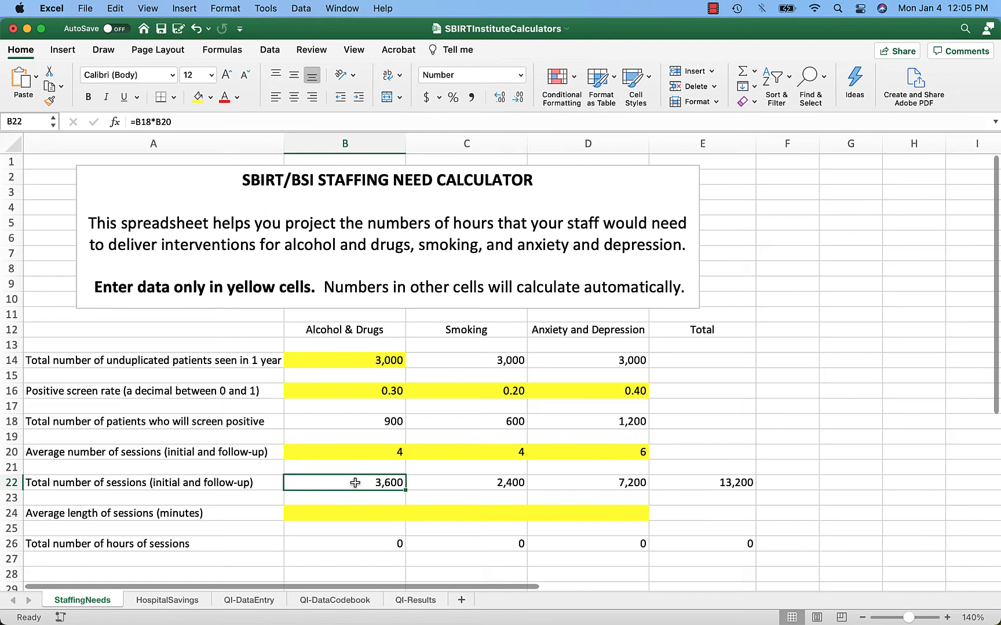
left_click(354, 513)
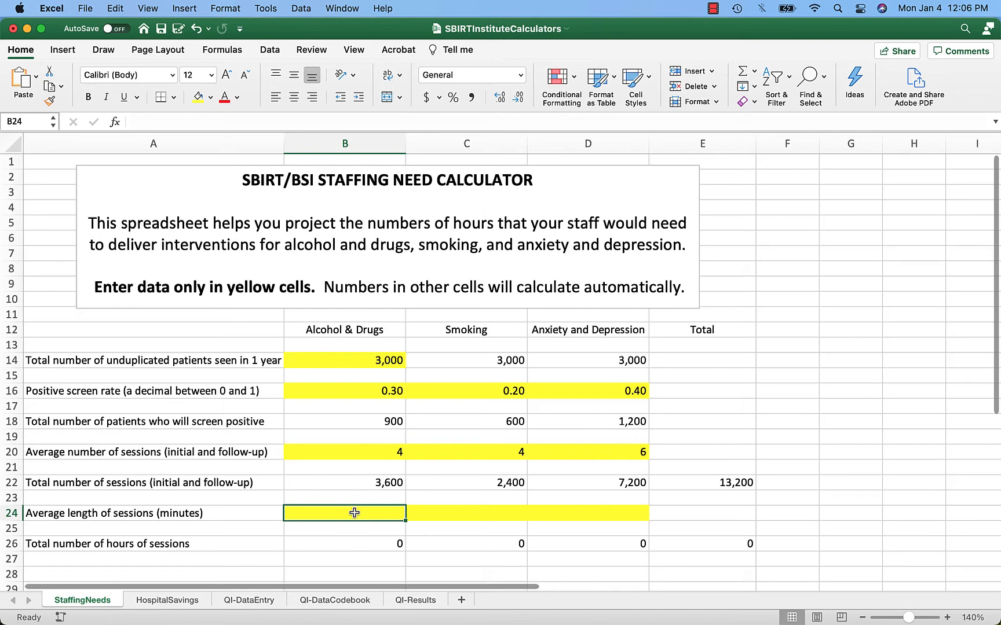
type("30")
key("Tab")
type("30")
key("Tab")
type("30")
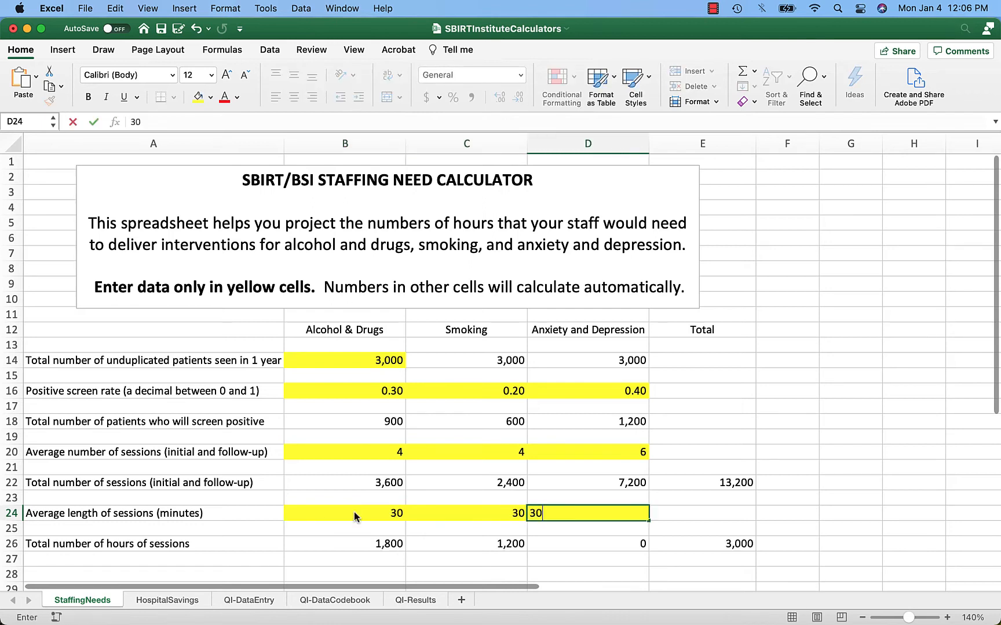
key("Tab")
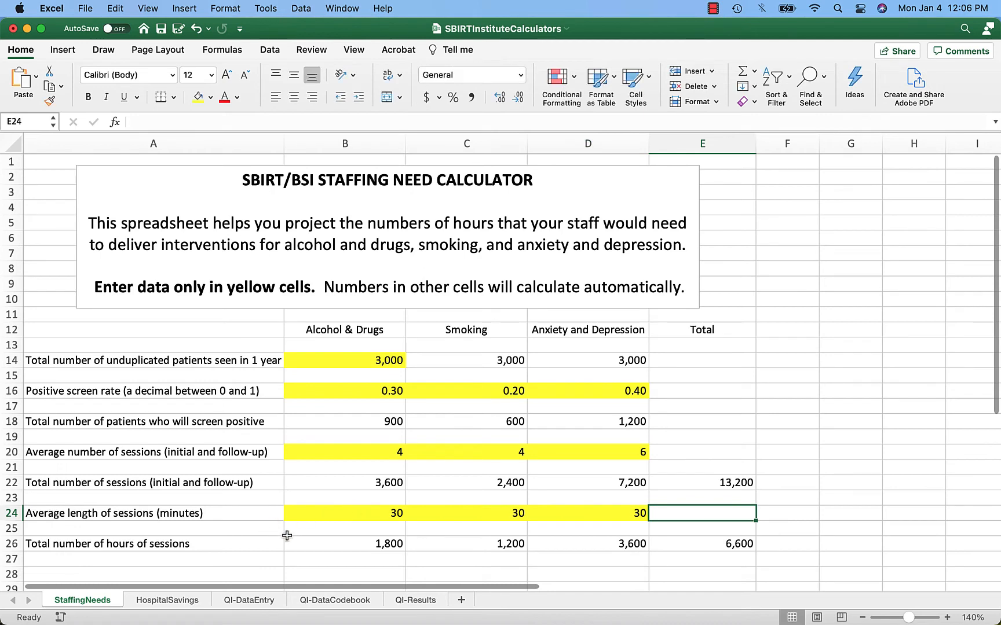
left_click(313, 546)
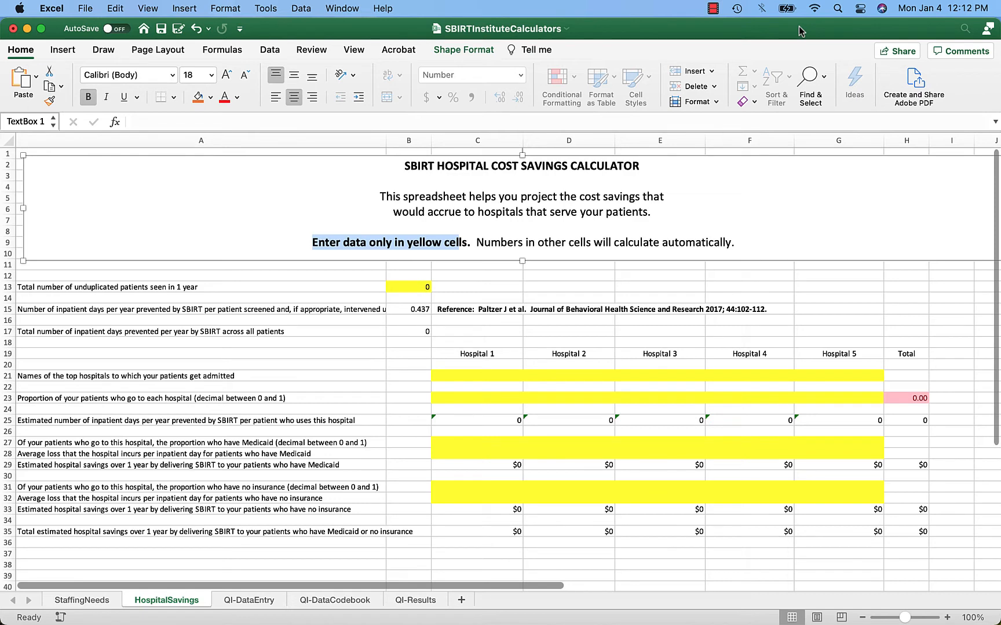
- Enter 3000 unduplicated patients seen in 1 year on the HospitalSavings sheet and inspect the prevented inpatient day cells and their reference
left_click(408, 288)
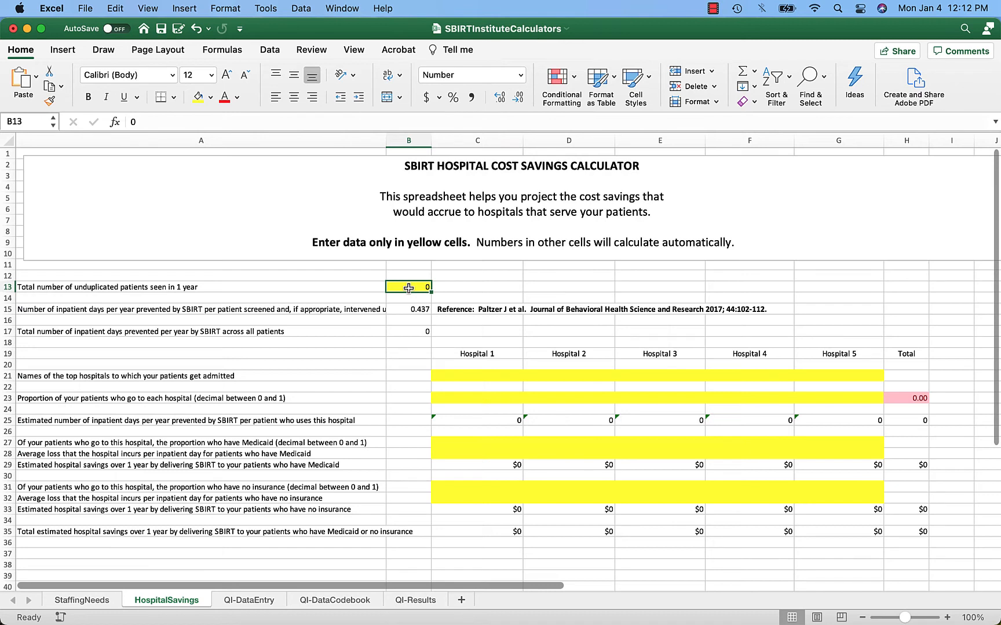
type("3000")
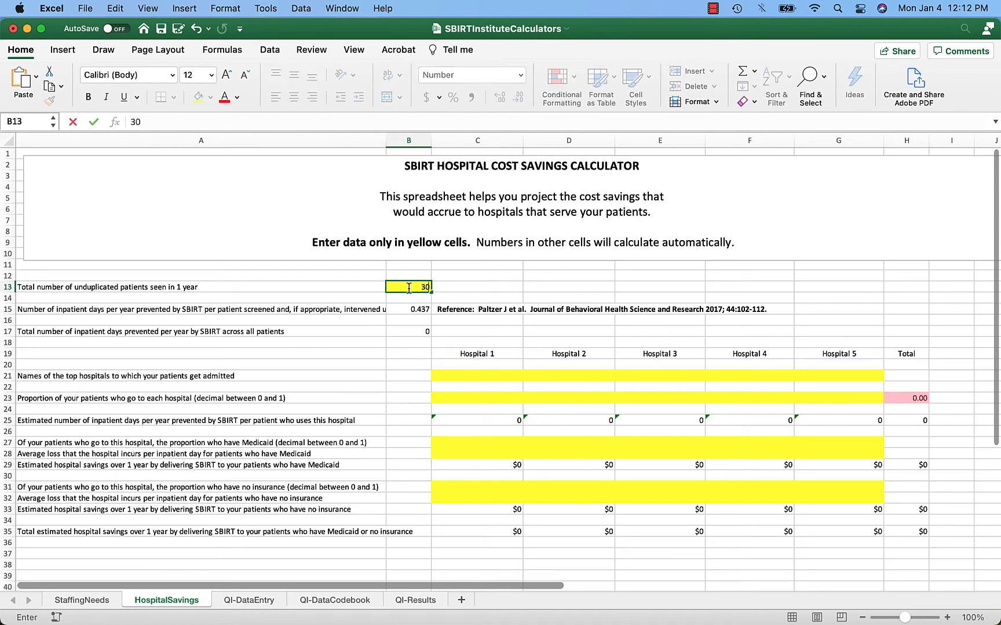
key("Return")
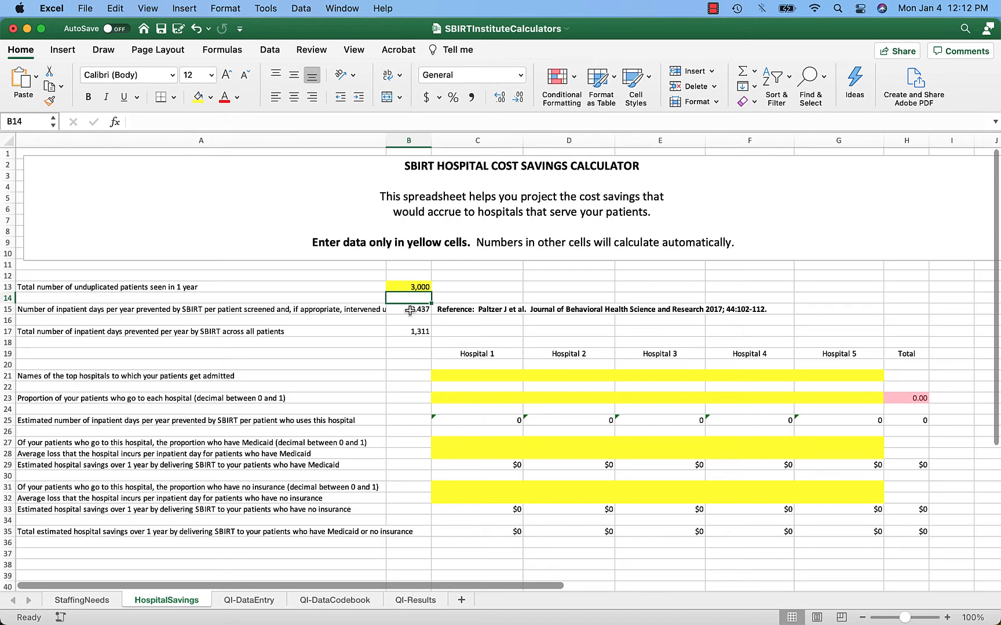
left_click(411, 311)
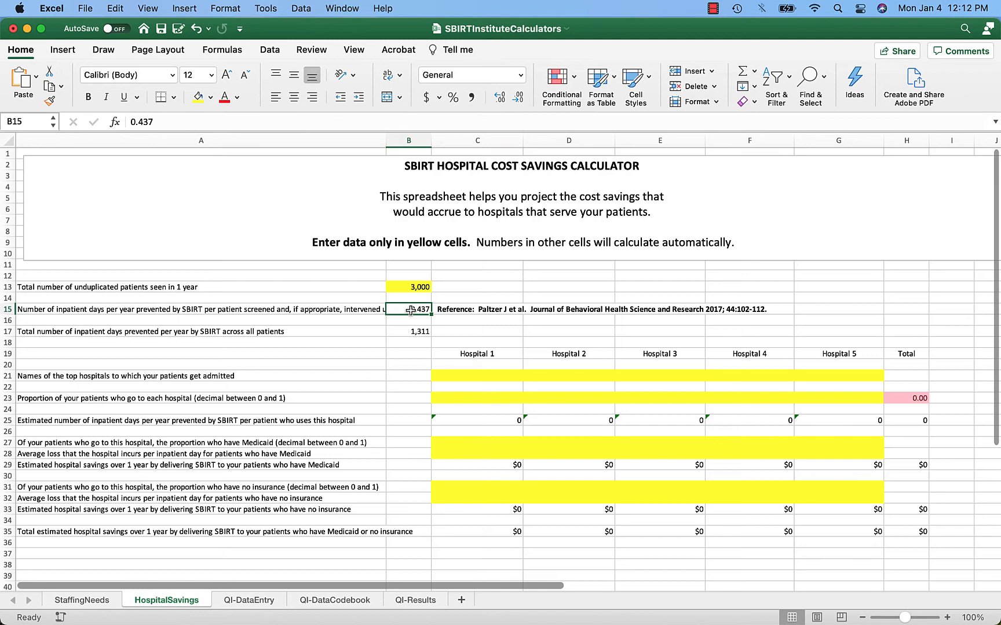
left_click(476, 312)
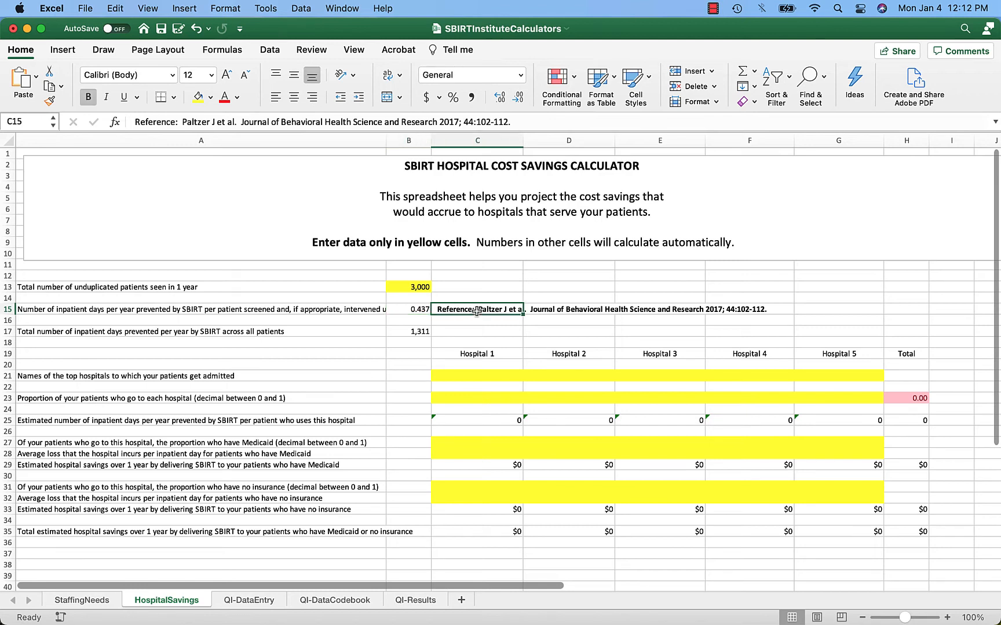
left_click(405, 331)
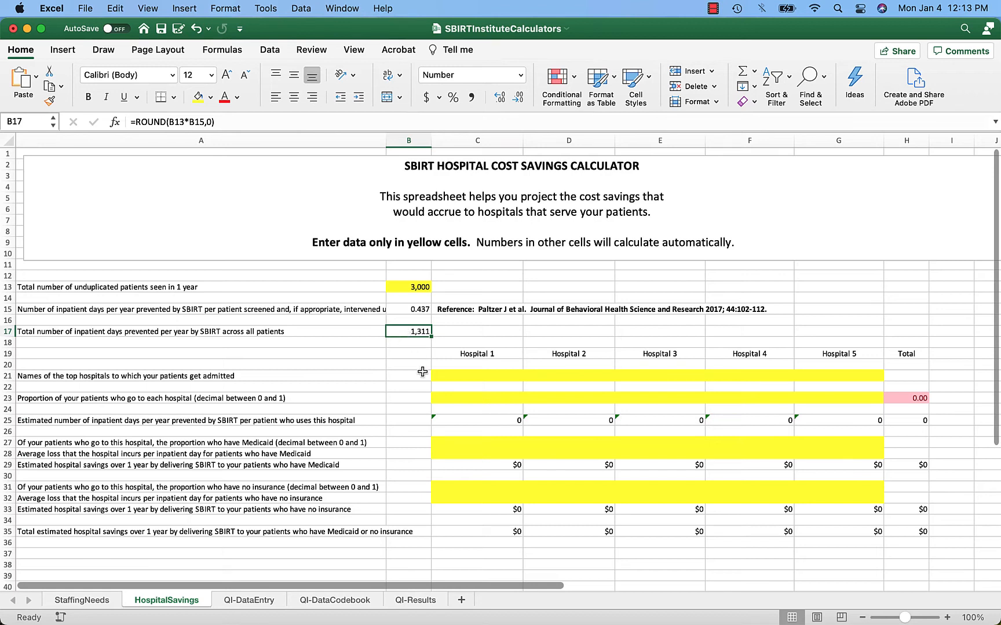
- Name the top admitting hospitals St. Mary's for Hospital 1 and Memorial for Hospital 2
left_click(453, 377)
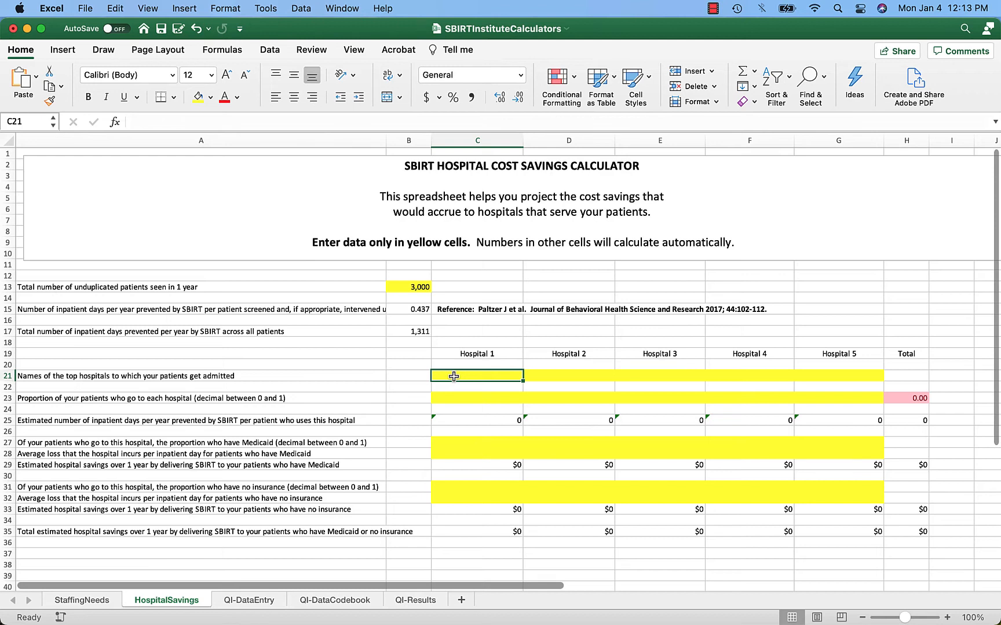
type("St. Mary's")
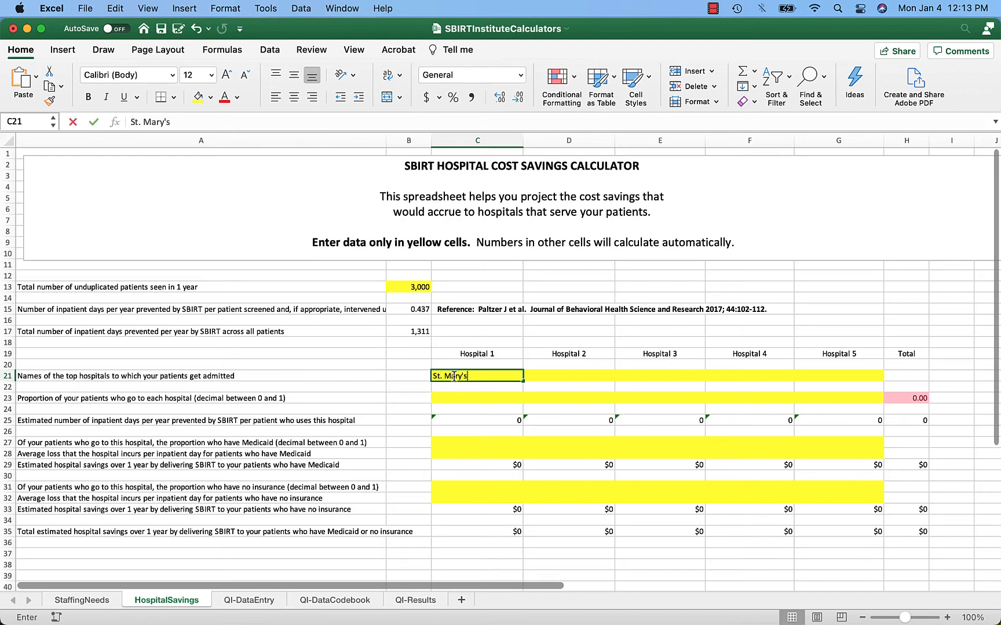
key("Tab")
type("Memorial")
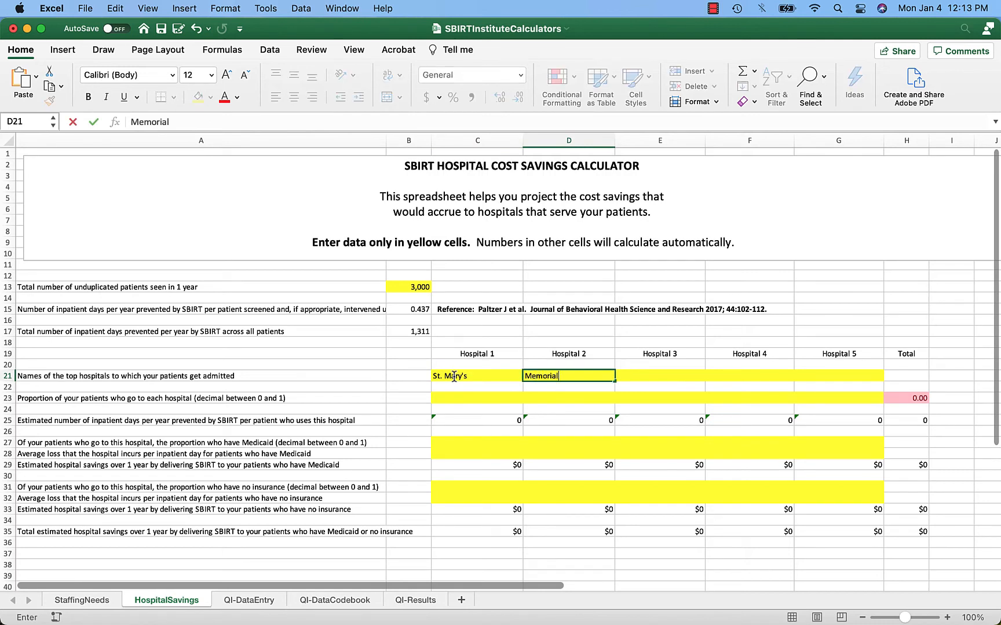
key("Return")
key("Down")
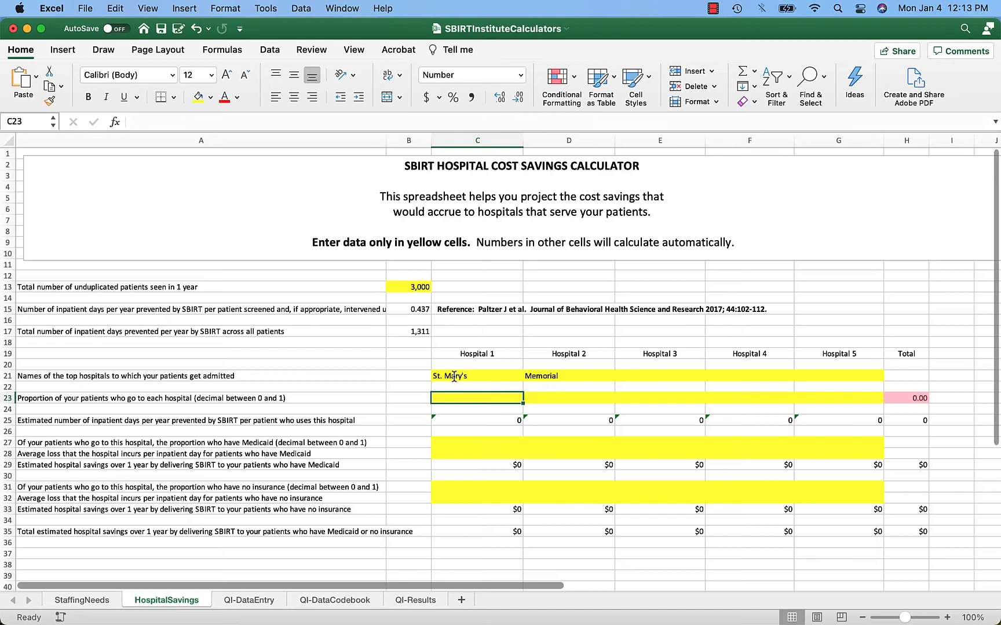
- Set the proportion of patients who go to St. Mary's to 0.75
key("F2")
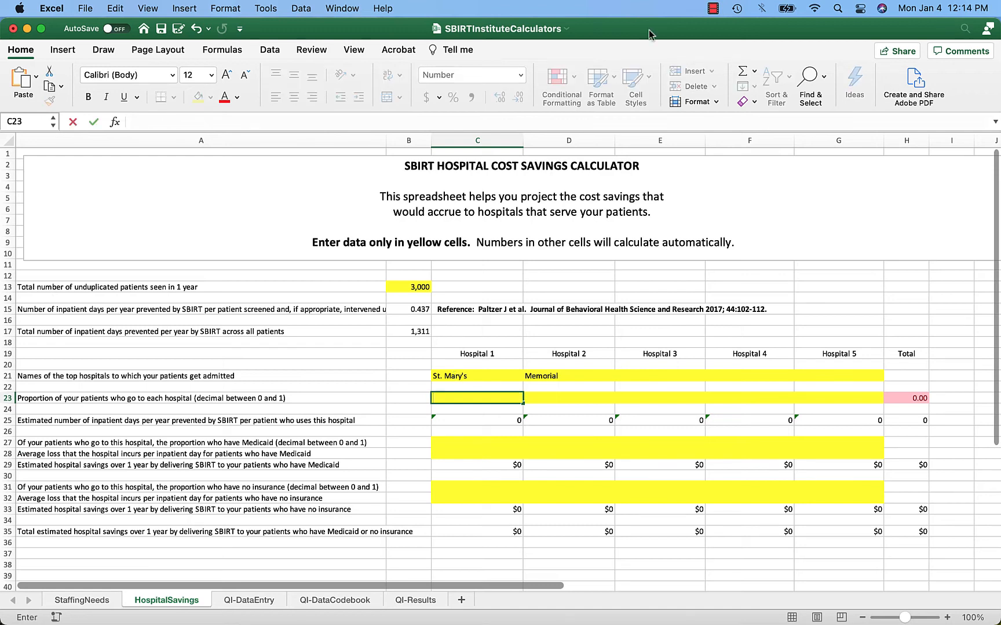
type("0.75")
key("Return")
key("Up")
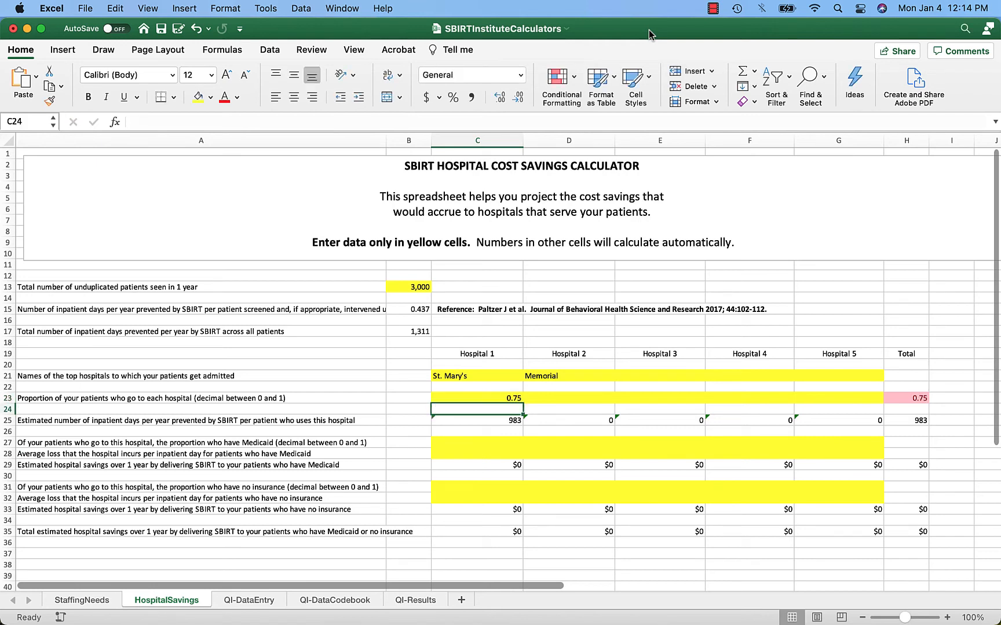
key("Right")
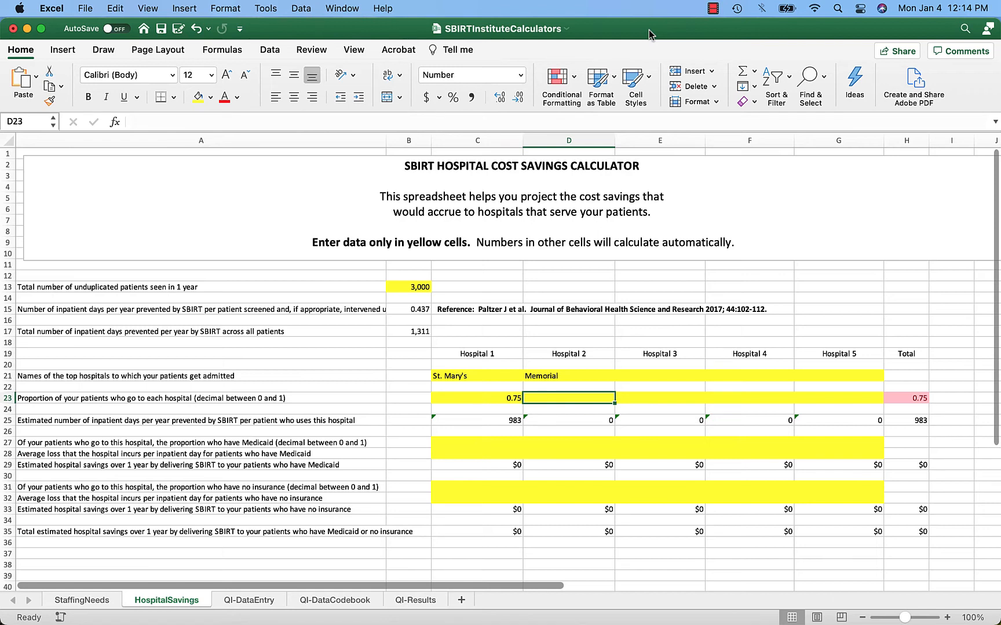
- Try 0.2 as the proportion of patients who go to Memorial and remove the entry
type("0.2")
key("Tab")
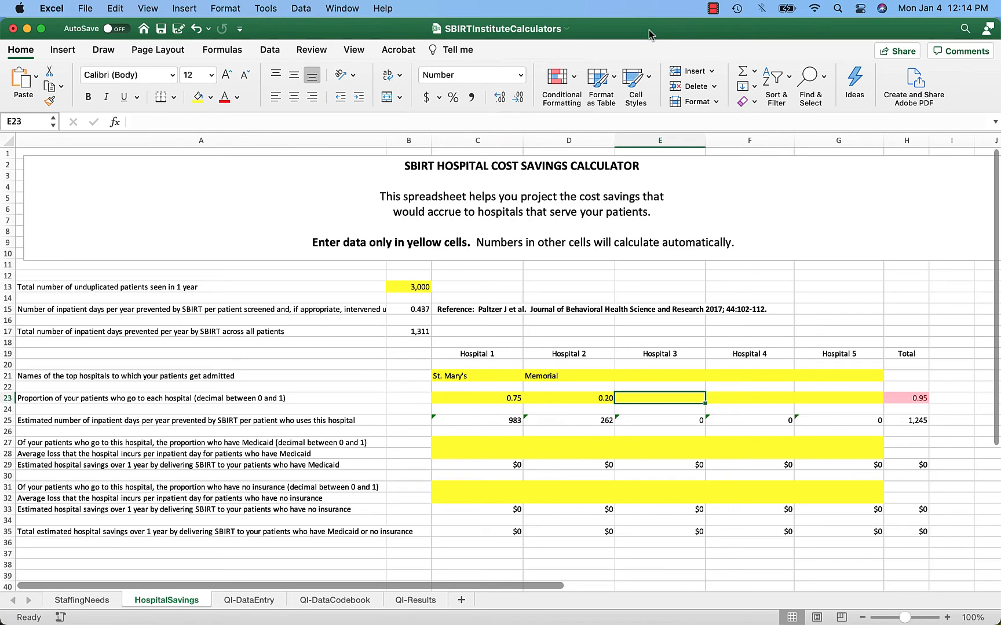
key("shift+Tab")
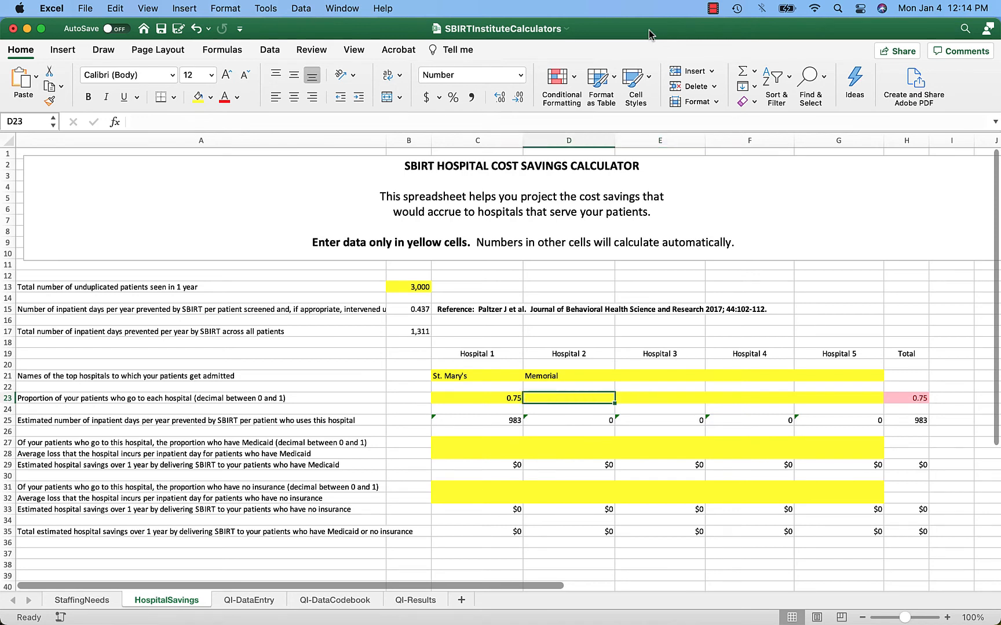
- Set the proportion of patients who go to Memorial to 0.25 and inspect St. Mary's estimated prevented inpatient days formula
type(".25")
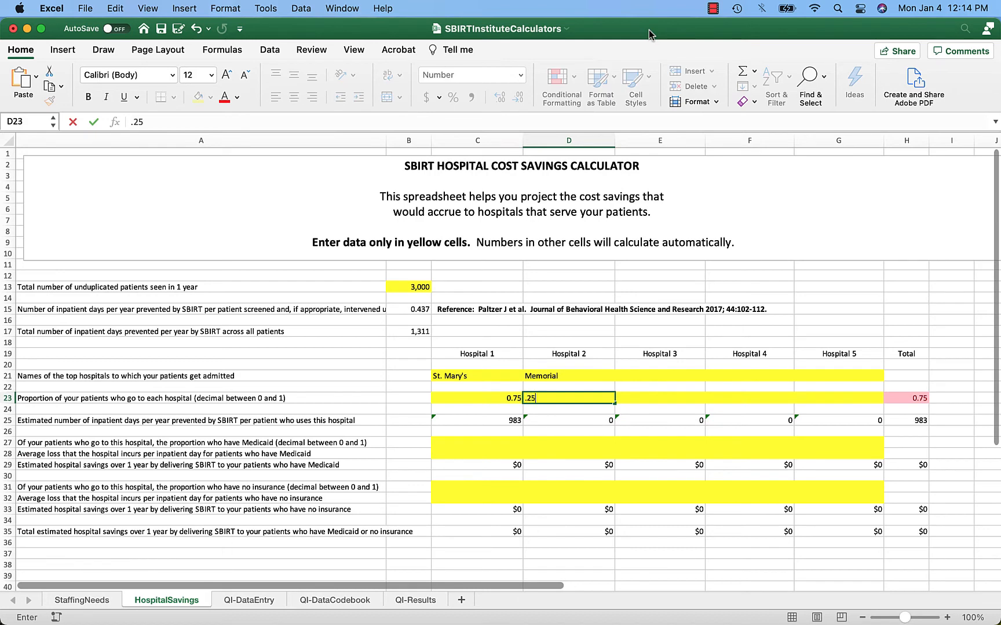
key("Tab")
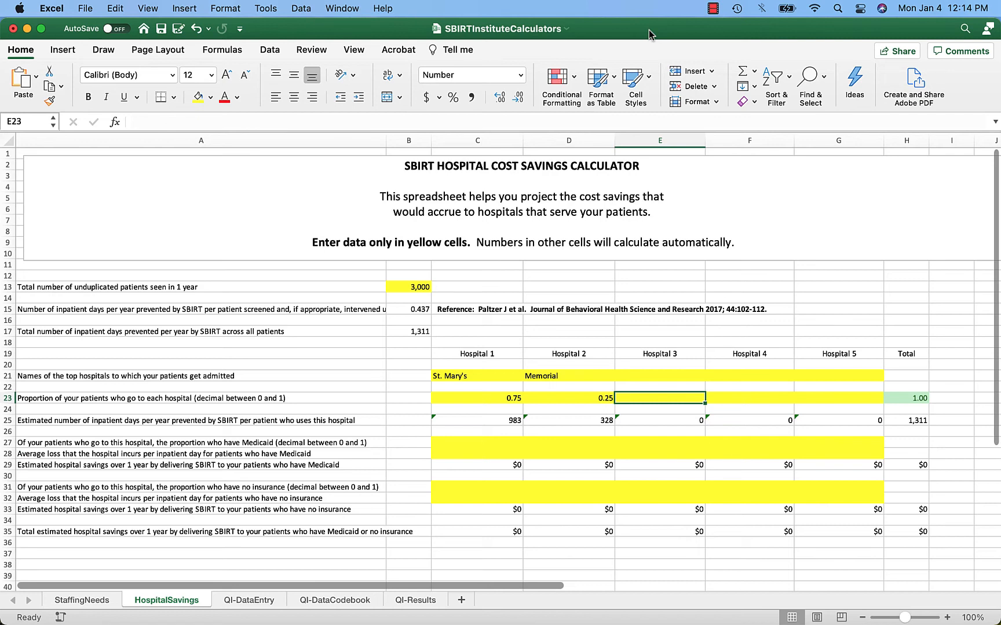
left_click(483, 420)
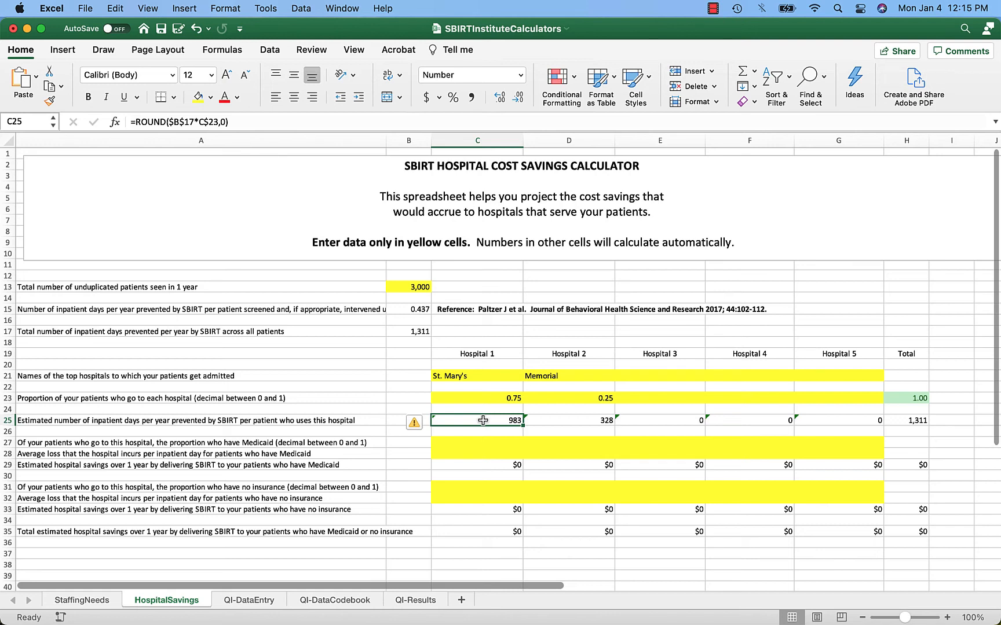
- Set the proportion of patients who have Medicaid to 0.5 for both St. Mary's and Memorial
left_click(475, 444)
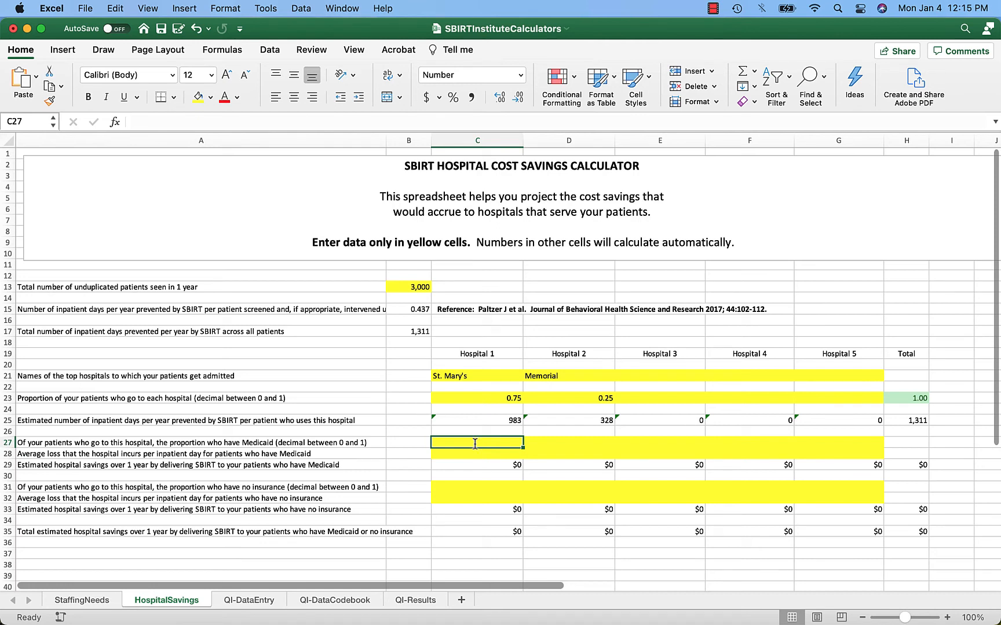
type(".5")
key("Tab")
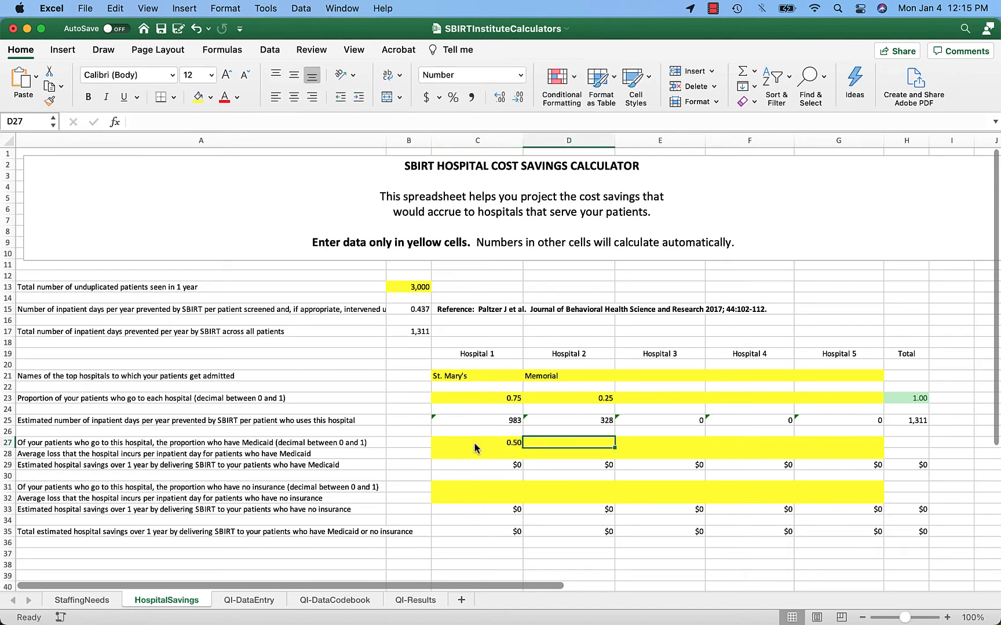
type(".5")
key("Tab")
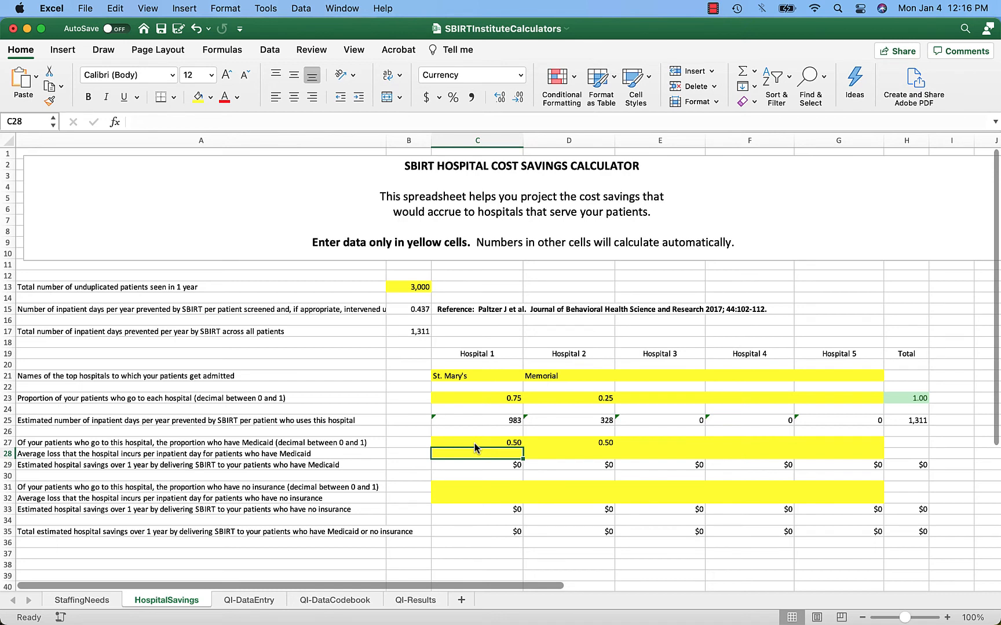
- Enter an average loss of $600 per inpatient day for Medicaid patients at both St. Mary's and Memorial
type("600")
key("Tab")
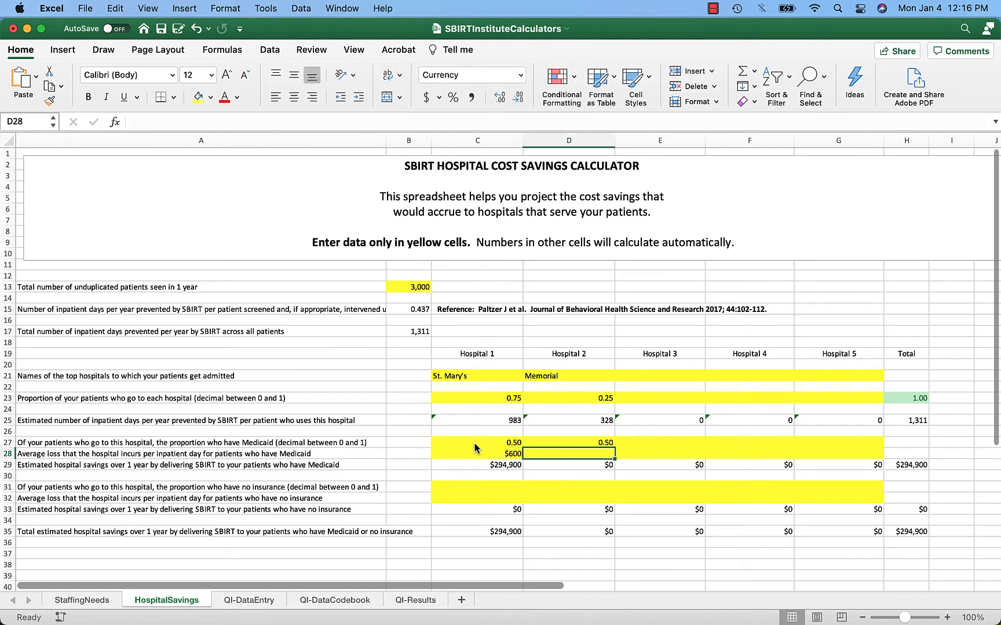
type("600")
key("Return")
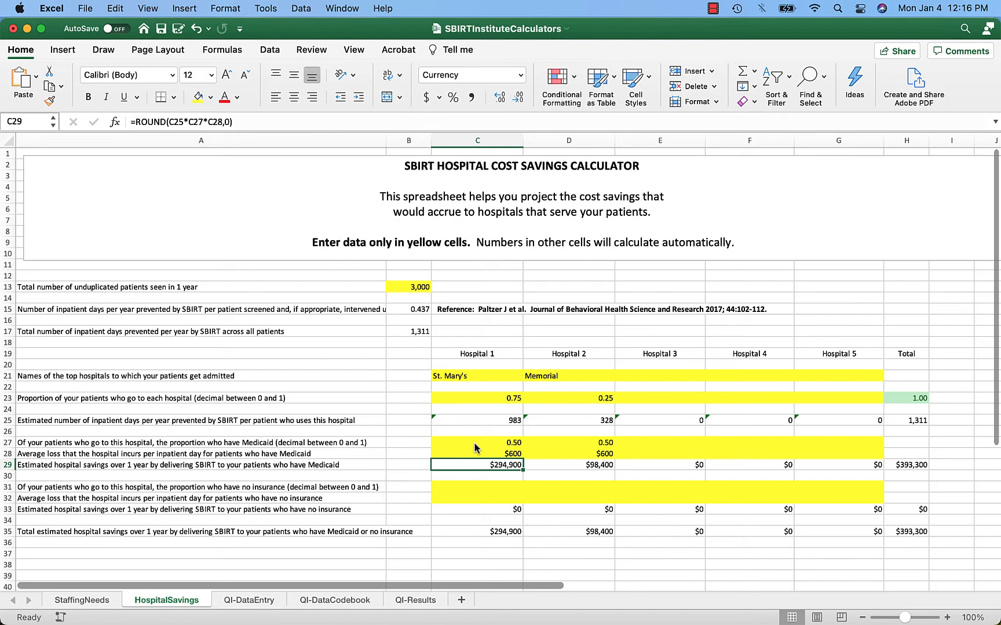
- Set the proportion of patients who have no insurance to 0.4 for both St. Mary's and Memorial
key("Down")
key("Down")
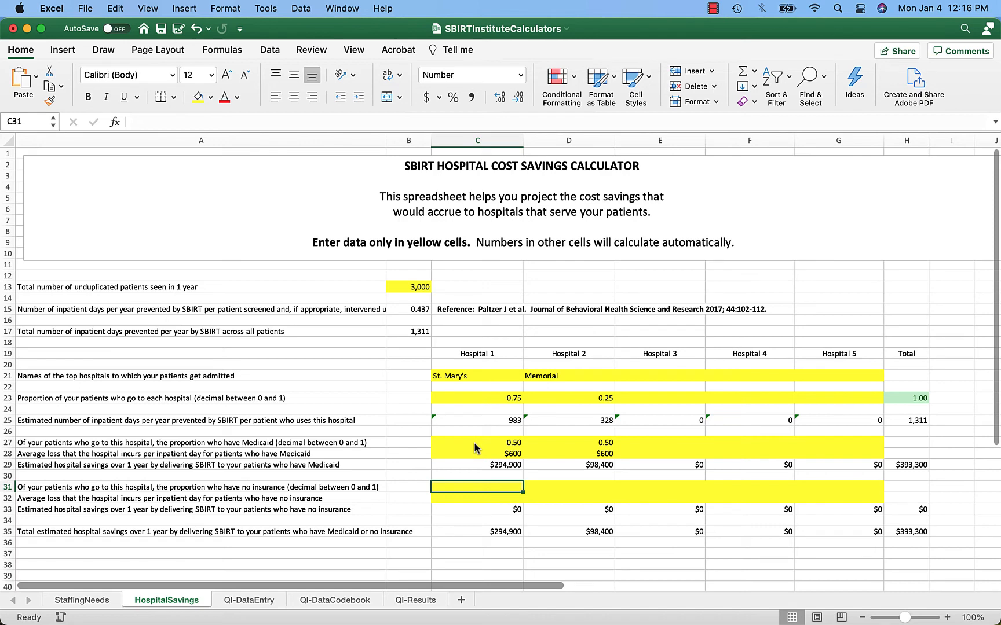
type(".4")
key("Tab")
type(".4")
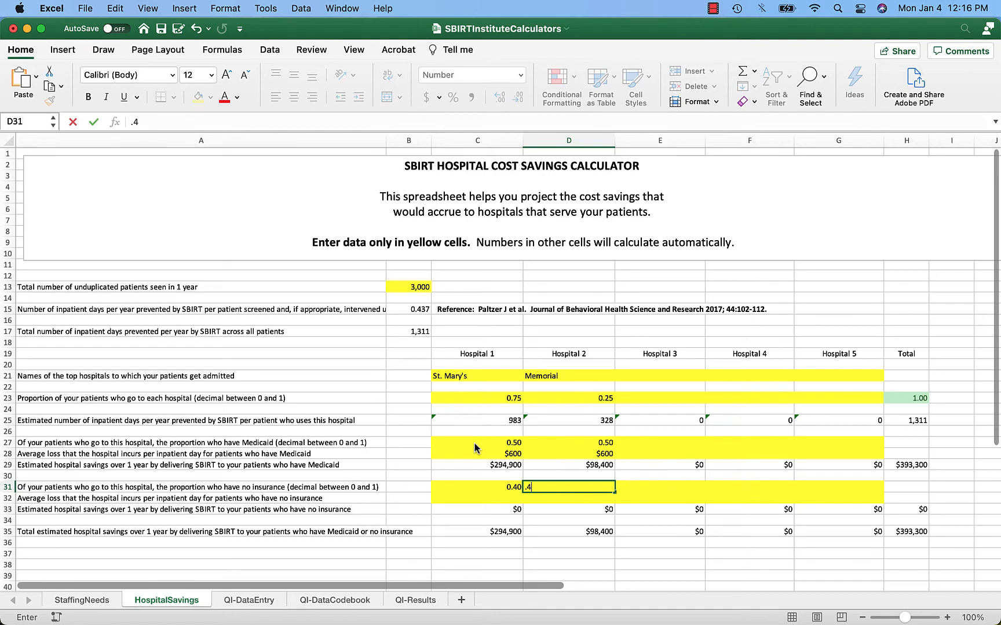
key("Return")
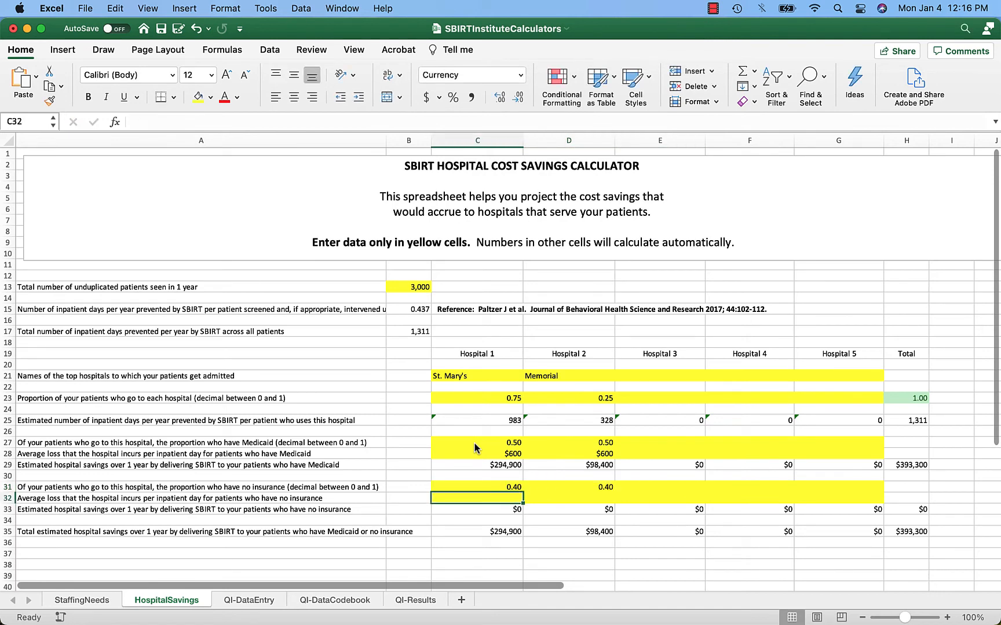
- Enter an average loss of $1,000 per inpatient day for uninsured patients at both hospitals and inspect St. Mary's uninsured and total savings
type("1000")
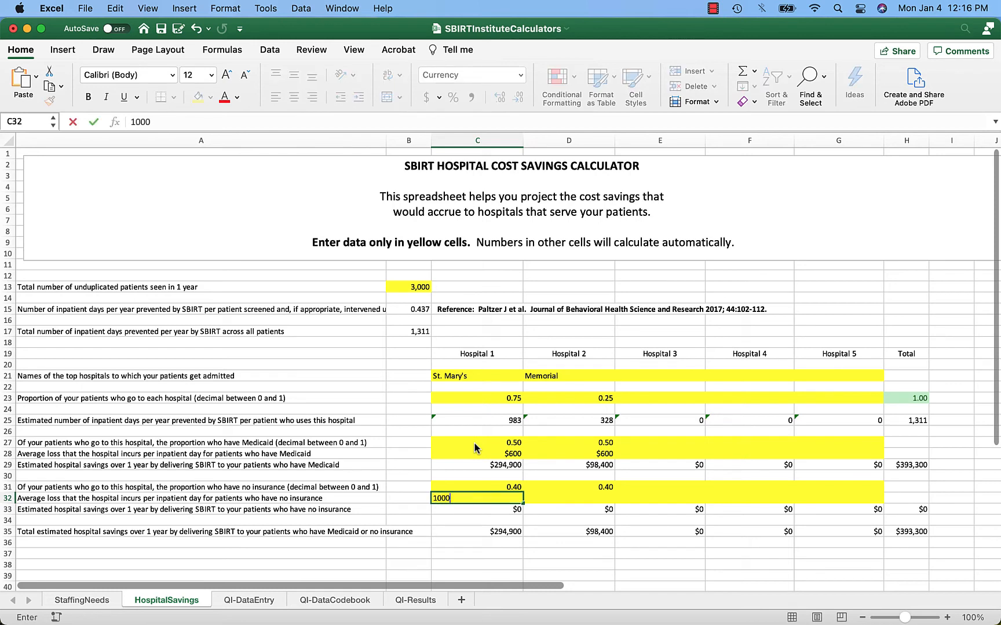
key("Tab")
type("1000")
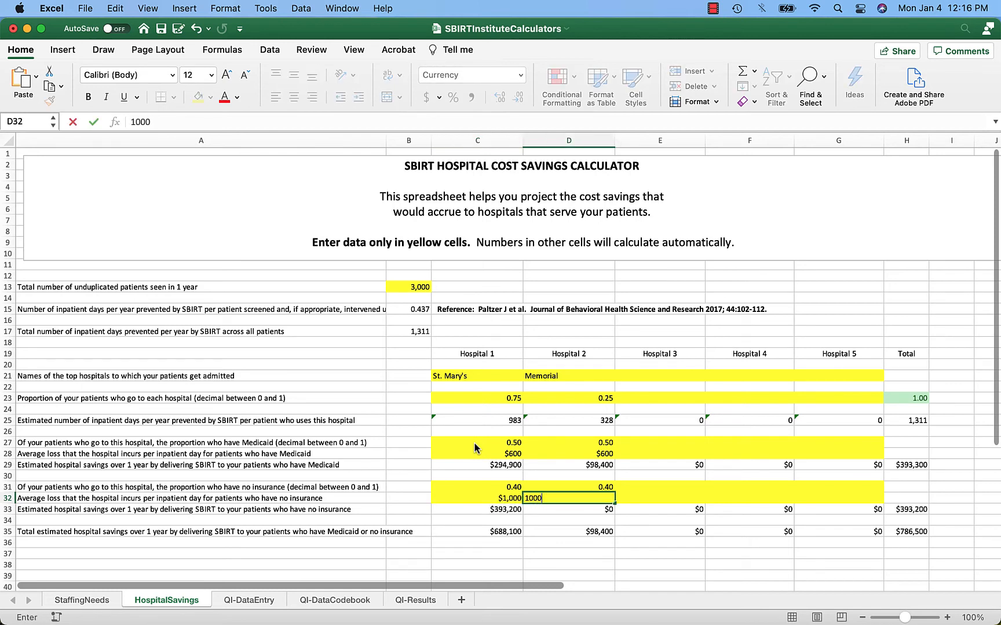
key("Tab")
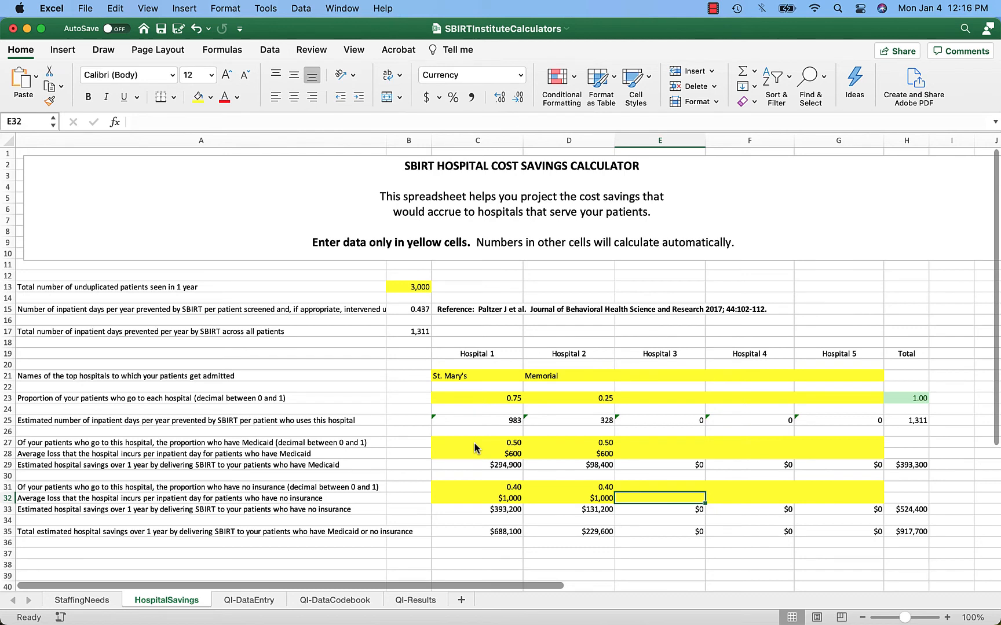
left_click(484, 510)
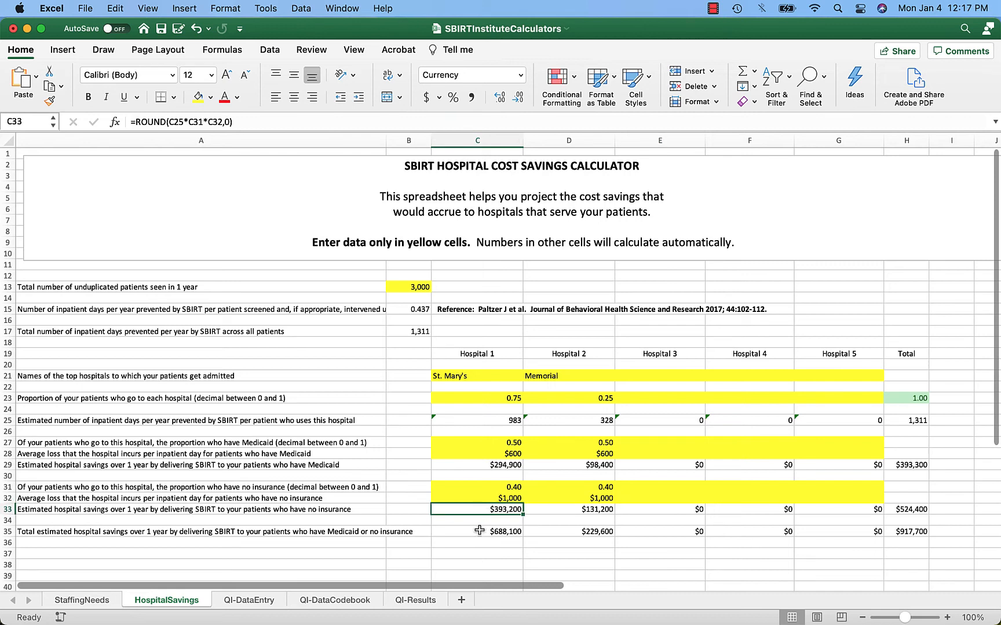
left_click(479, 530)
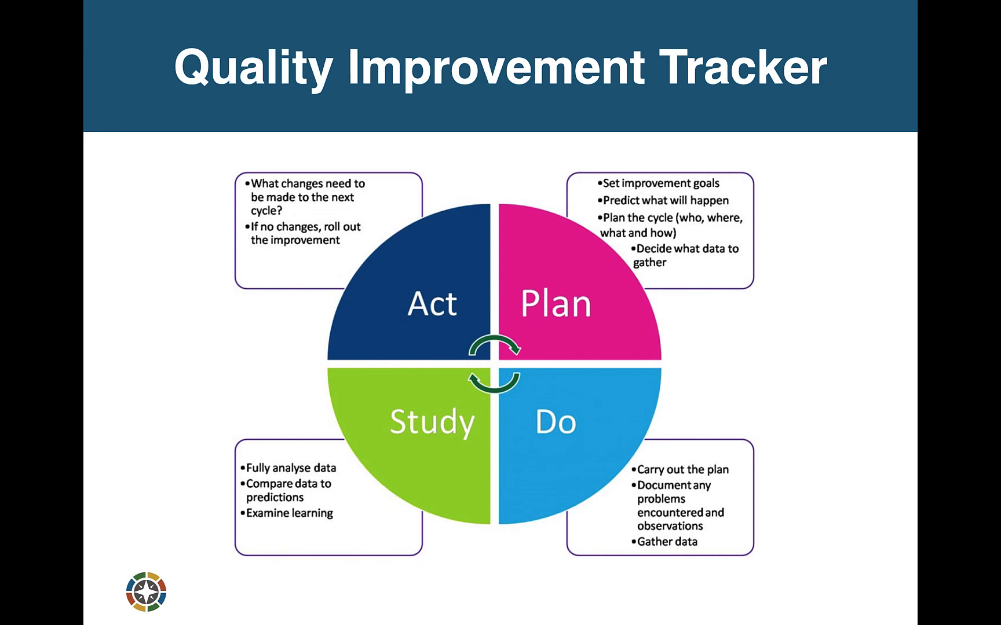
key("Right")
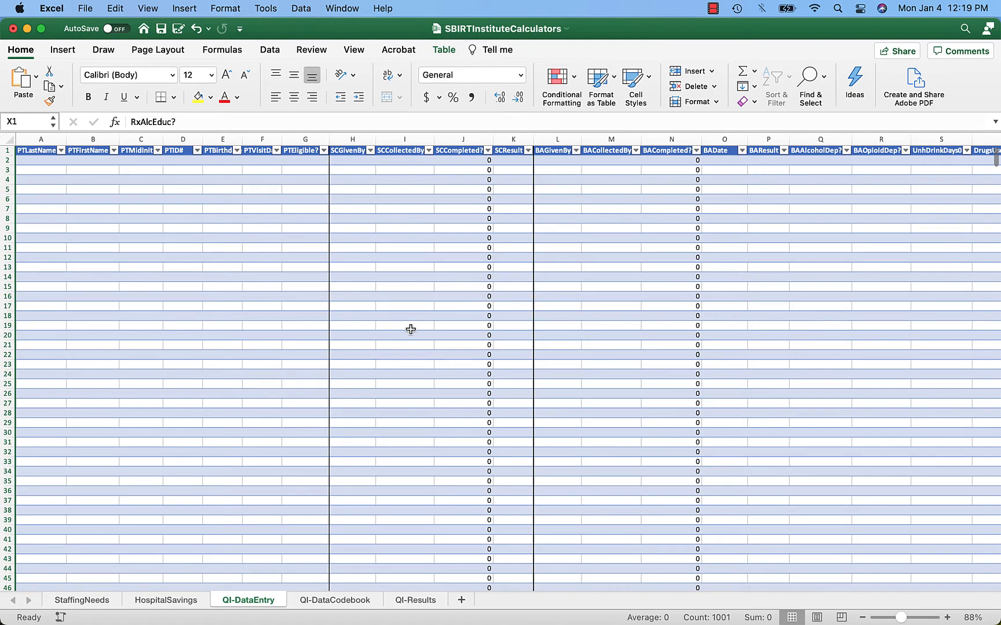
- Examine the patient columns and the screening columns on the QI-DataEntry sheet, from PTLastName through SCResult
left_click(411, 329)
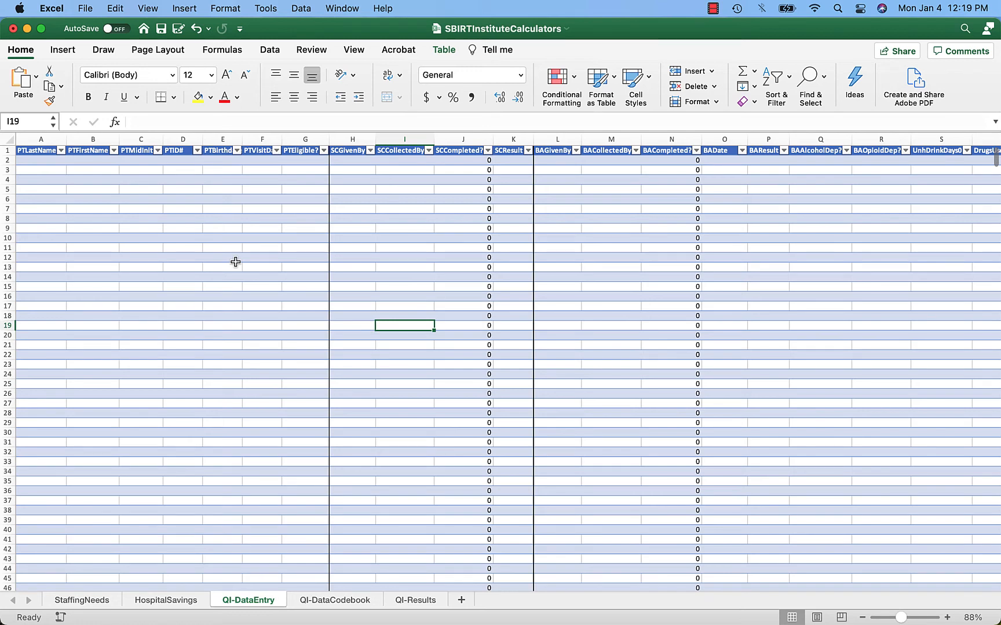
left_click_drag(41, 139, 265, 134)
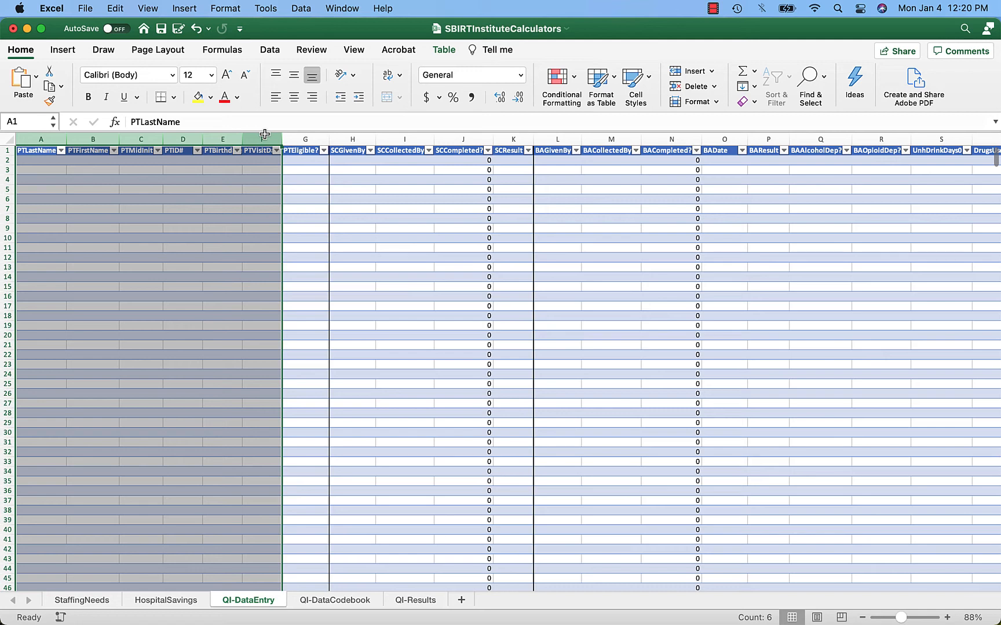
left_click(301, 137)
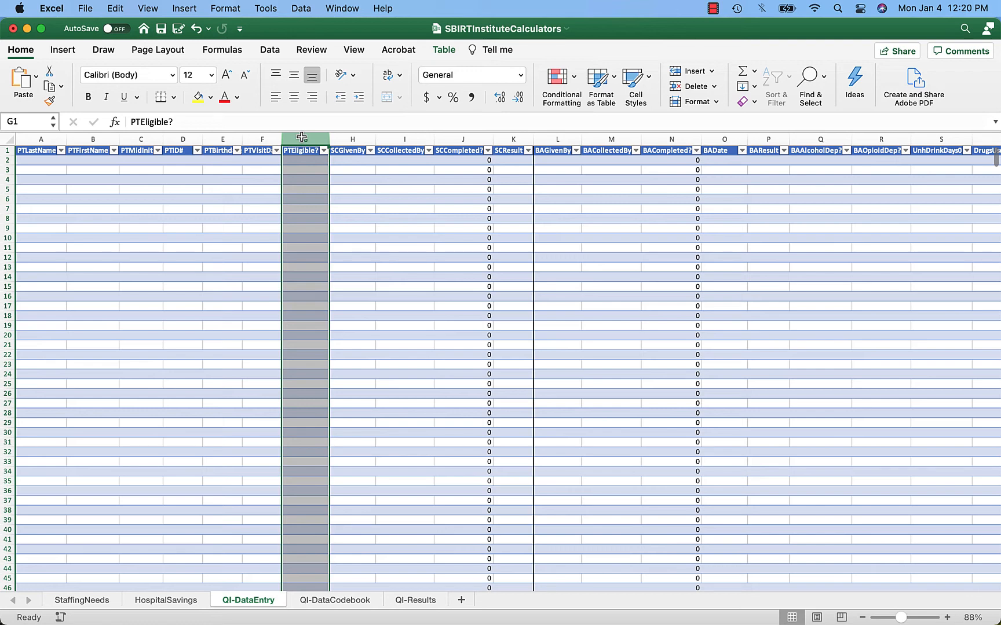
left_click_drag(352, 139, 513, 139)
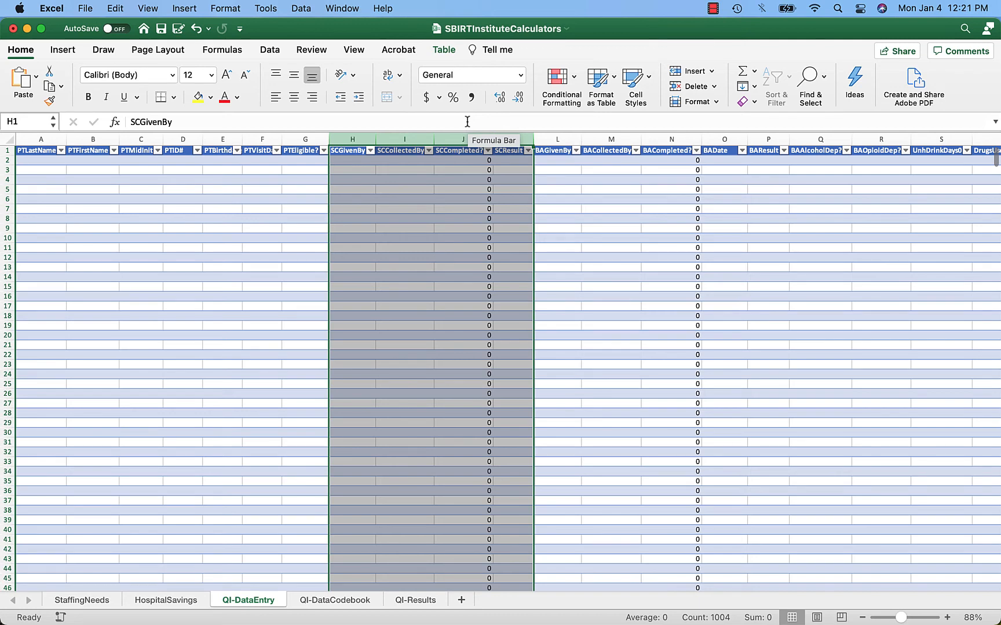
left_click(471, 137)
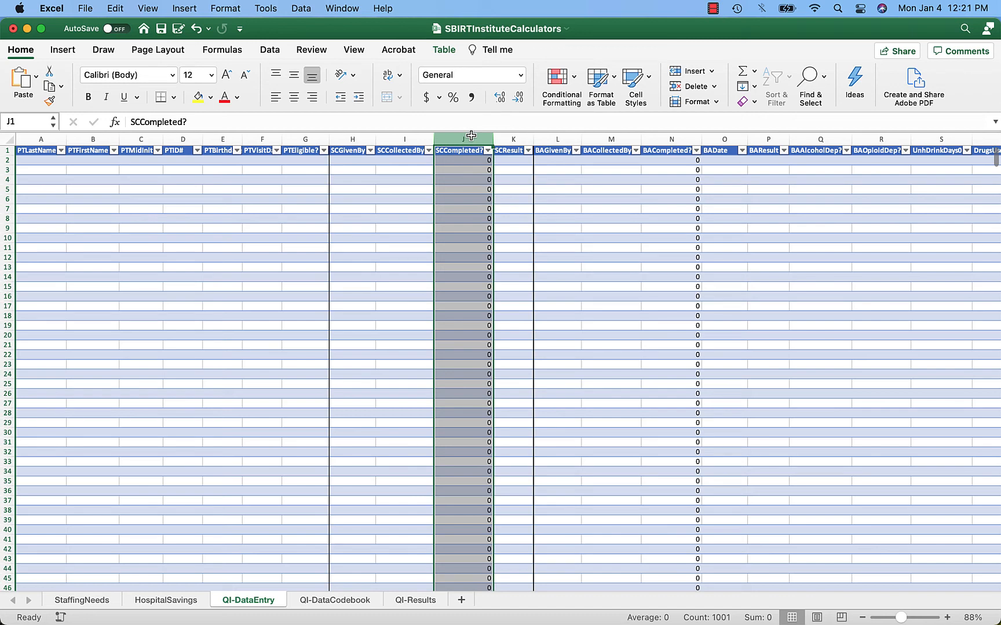
left_click(509, 138)
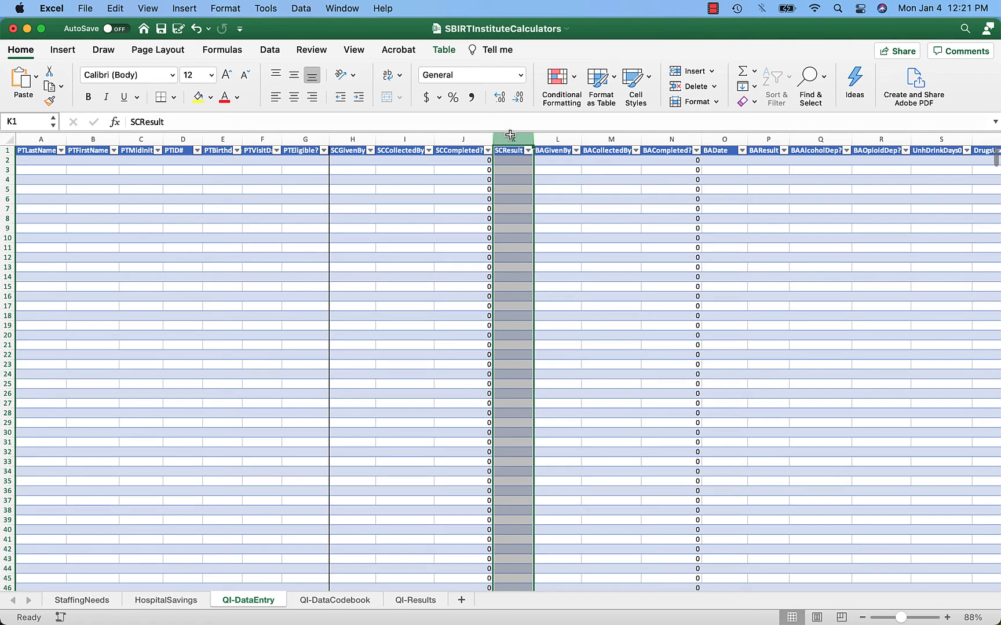
- Examine the brief assessment, baseline use days, brief intervention and referral columns, from BAGivenBy through RTDone?
left_click_drag(557, 139, 712, 135)
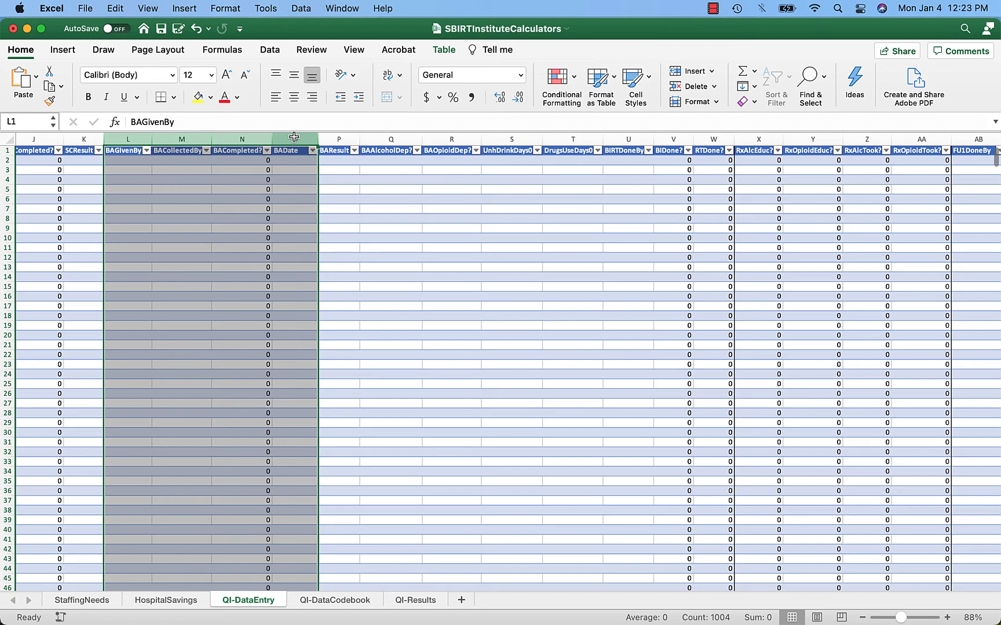
left_click(333, 139)
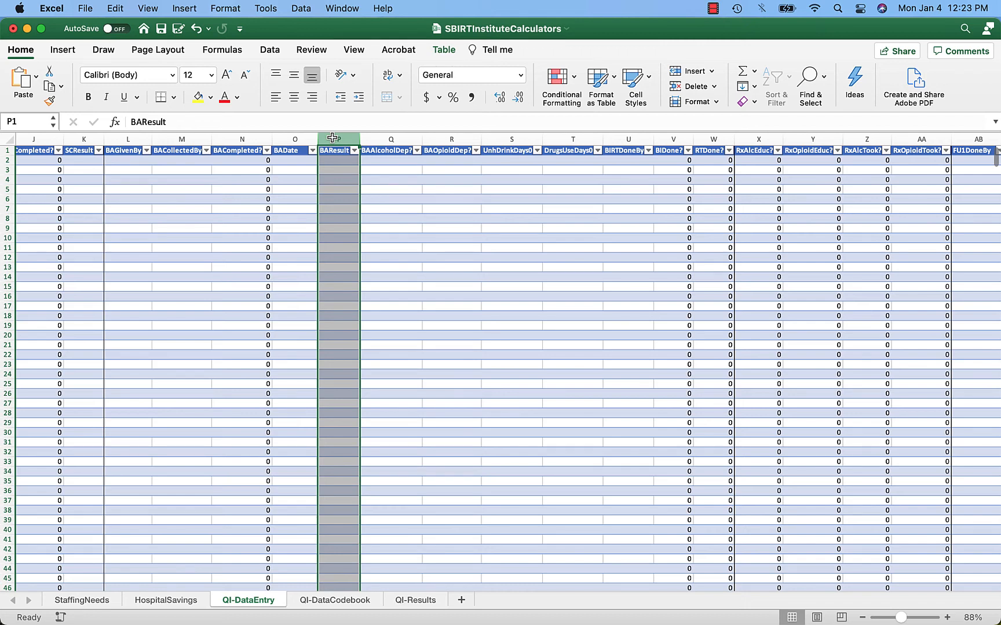
left_click_drag(376, 139, 429, 139)
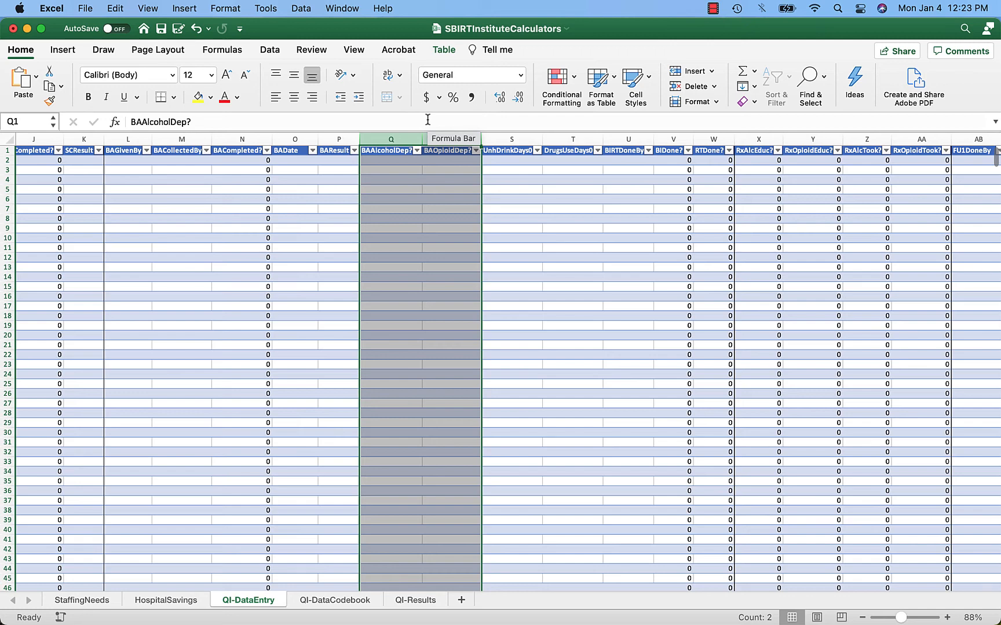
left_click_drag(512, 139, 560, 139)
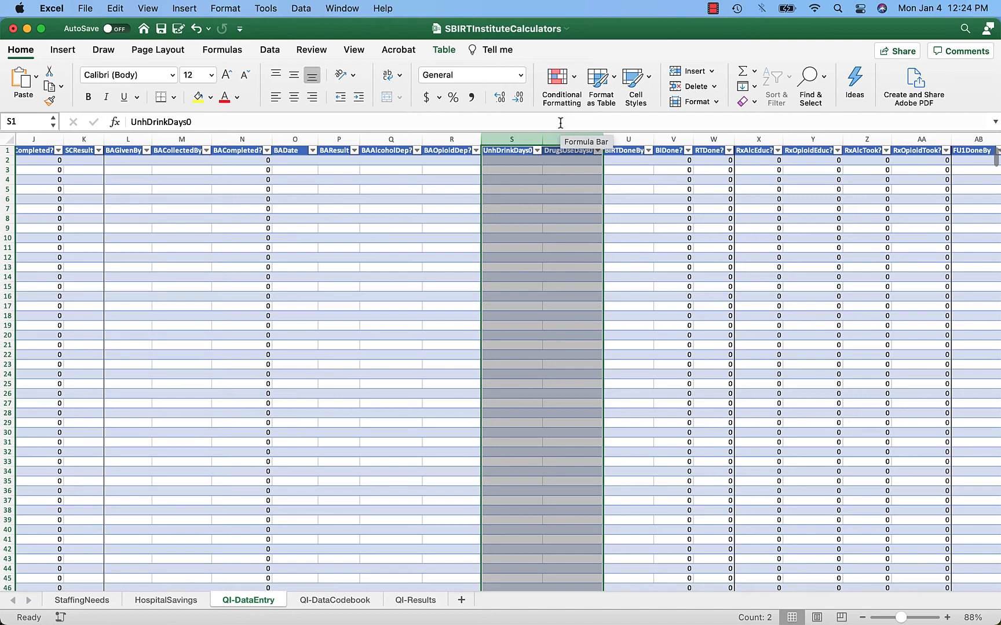
left_click_drag(628, 139, 699, 139)
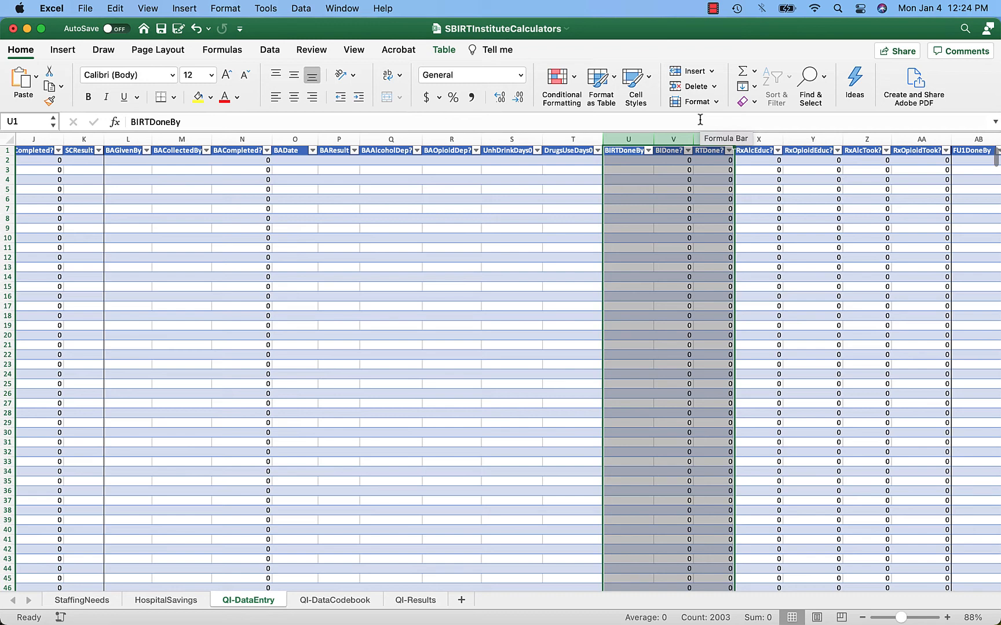
- Examine the medication education and medication taken columns, plus the first follow-up session columns from FU1DoneBy through DrugUseDays1
left_click(762, 136)
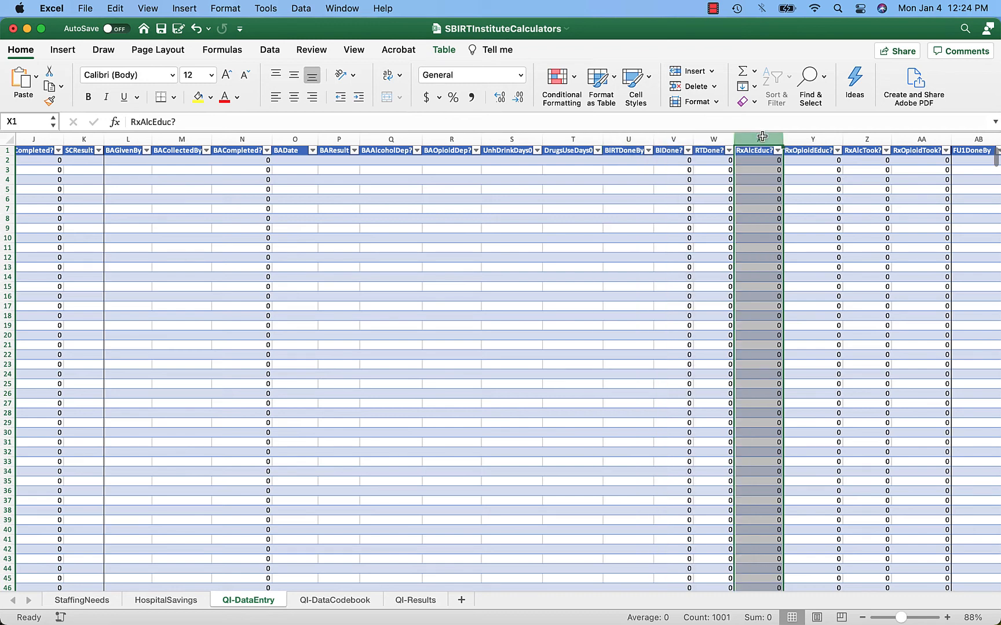
left_click(859, 137)
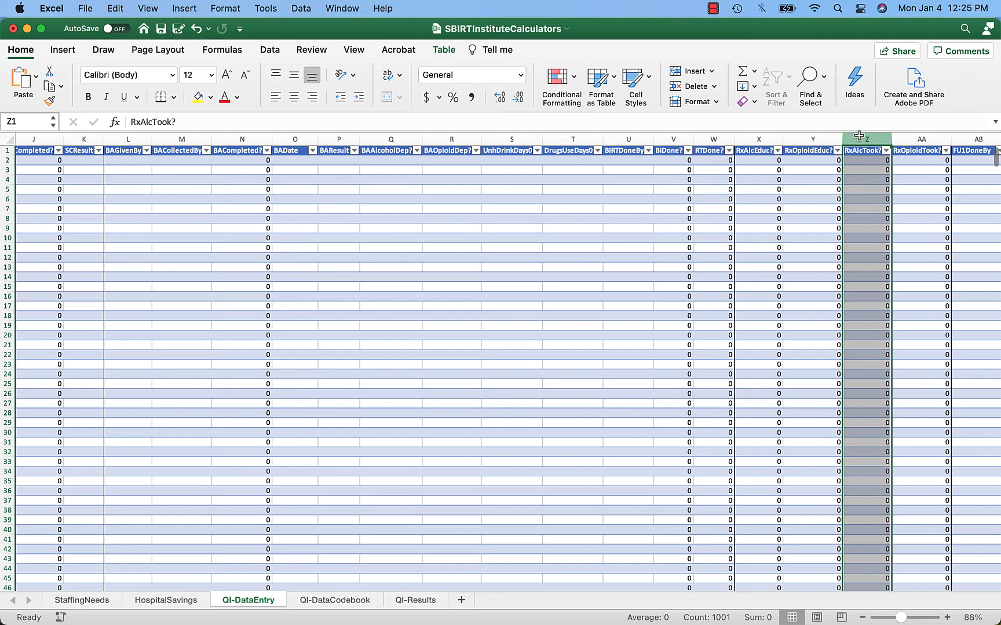
left_click(830, 137)
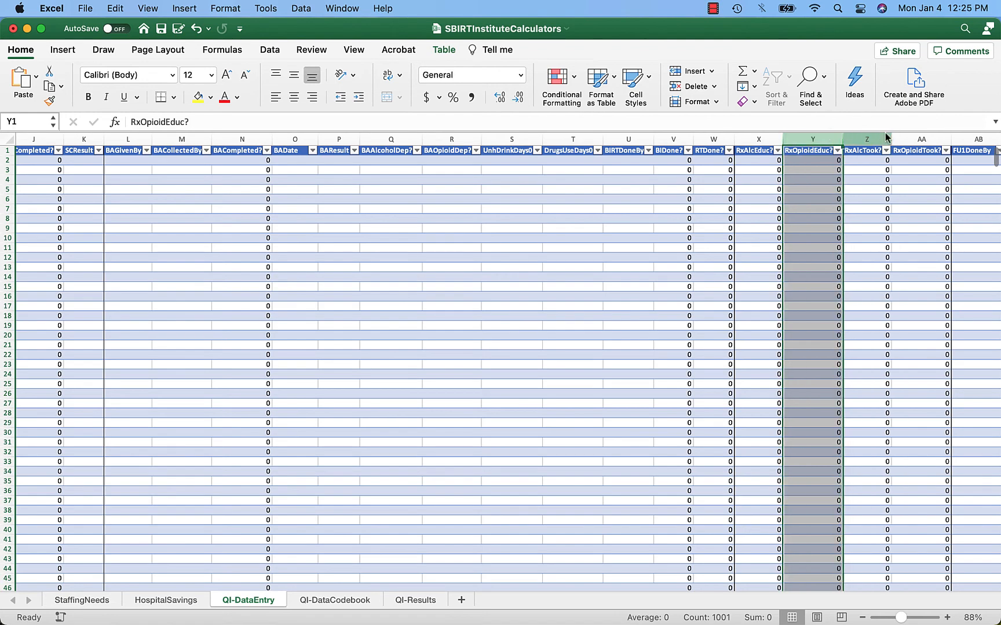
left_click(914, 135)
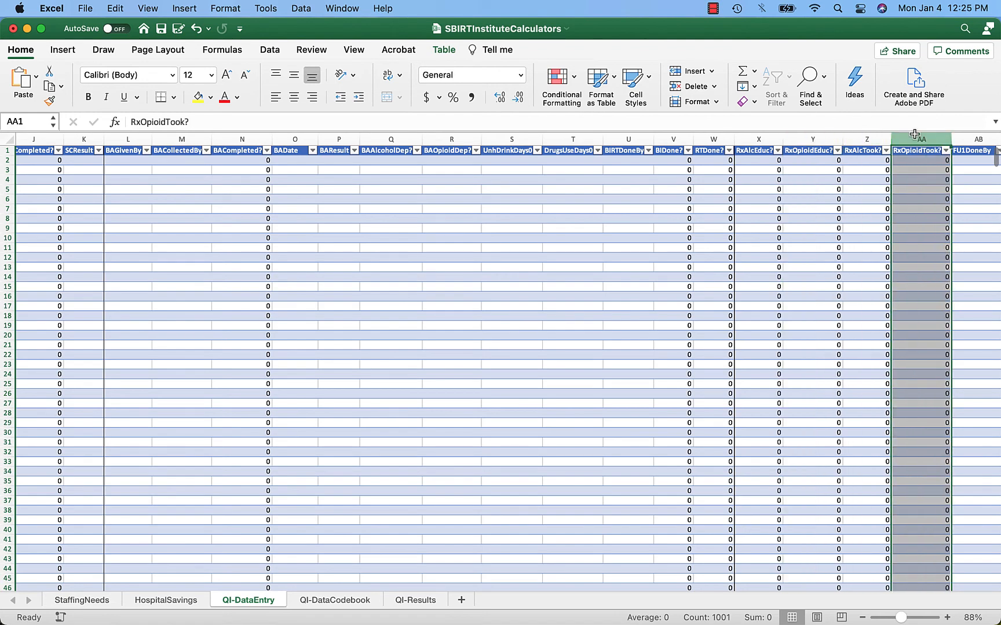
left_click_drag(977, 139, 394, 136)
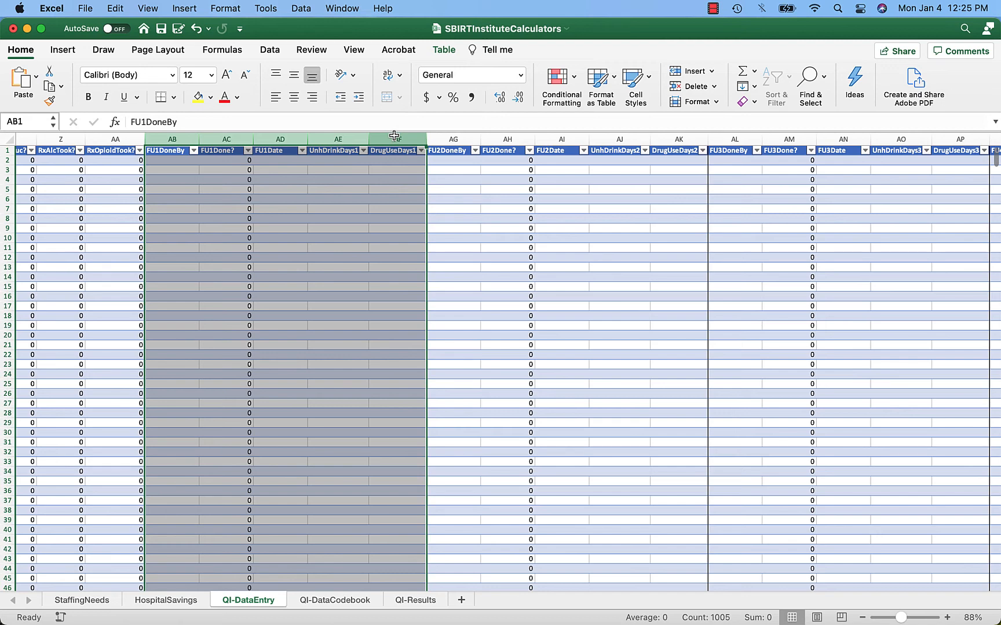
left_click(394, 135)
- Open the QI-DataCodebook sheet and highlight the whole Variable Name column for review
left_click(353, 117)
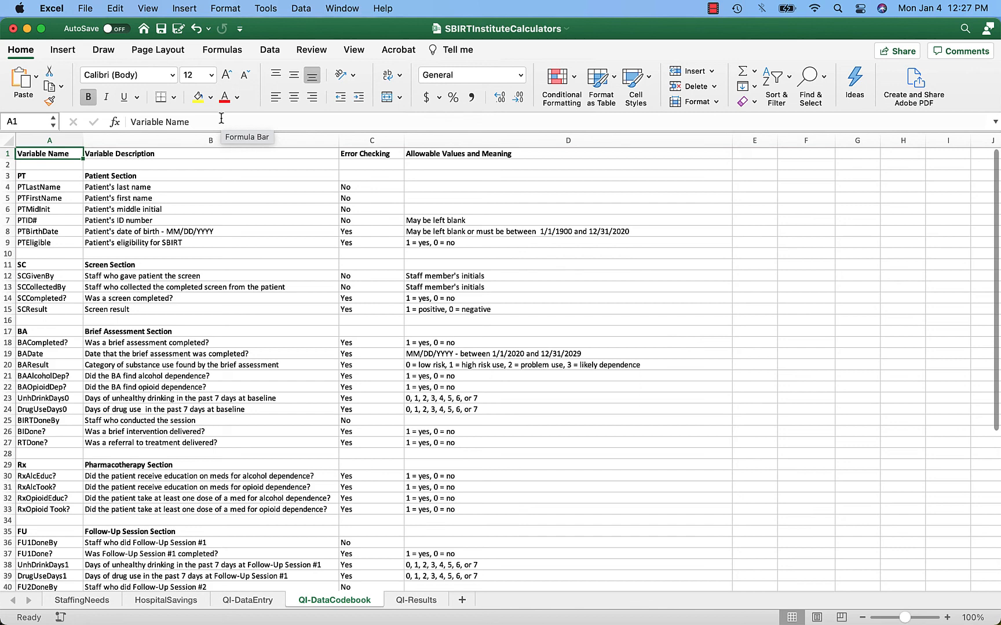
left_click(58, 136)
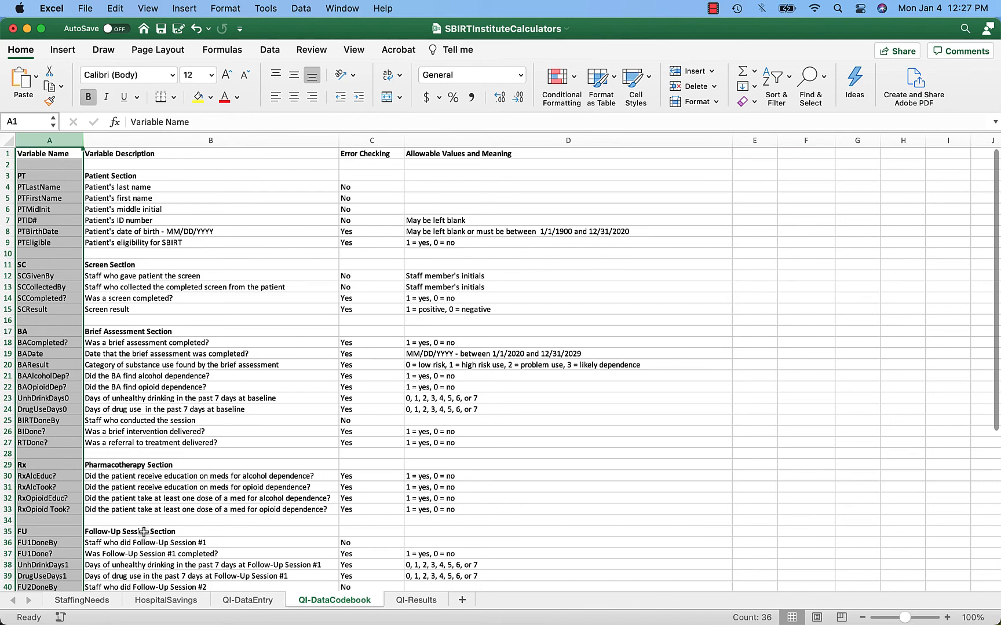
- Highlight the Variable Description, Error Checking, and Allowable Values and Meaning columns one after another to review the codebook
left_click(195, 140)
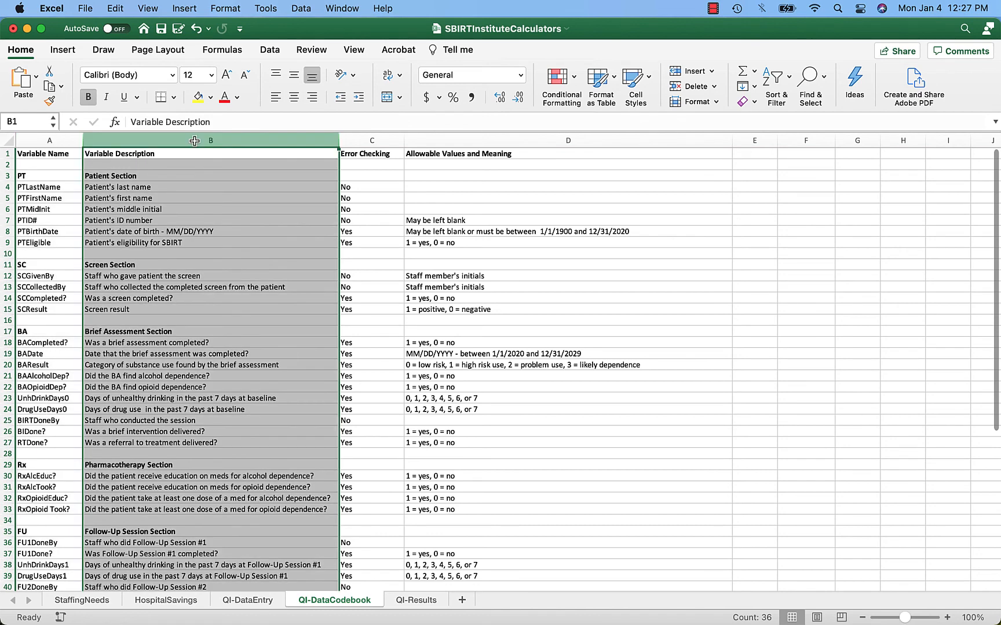
left_click(359, 139)
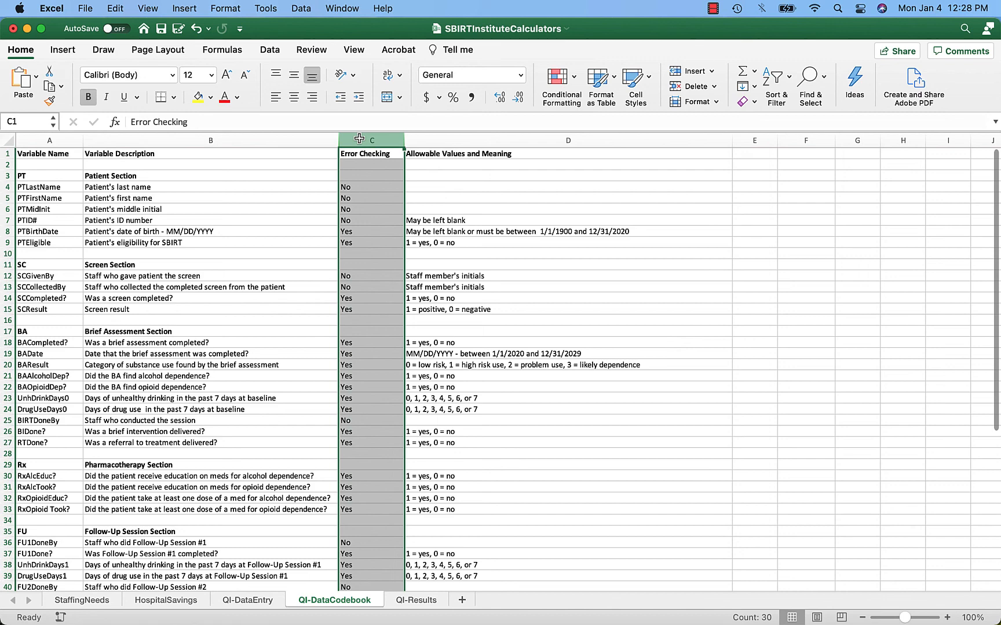
left_click(460, 141)
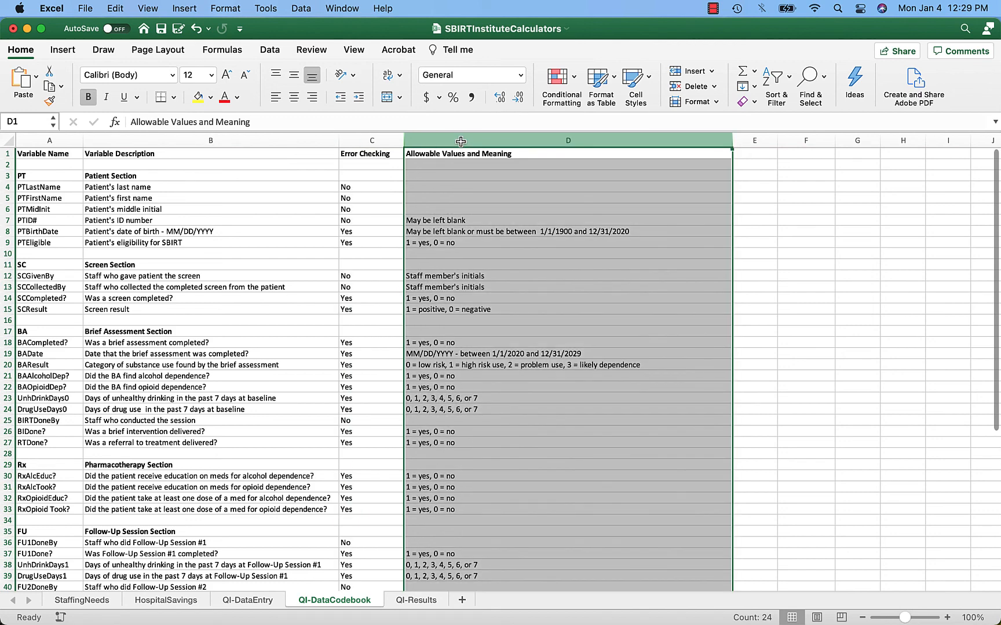
- Open the QI-Results sheet and examine the Process Data measures for screening, brief assessment, brief intervention and referral to treatment
key("ctrl+Page_Down")
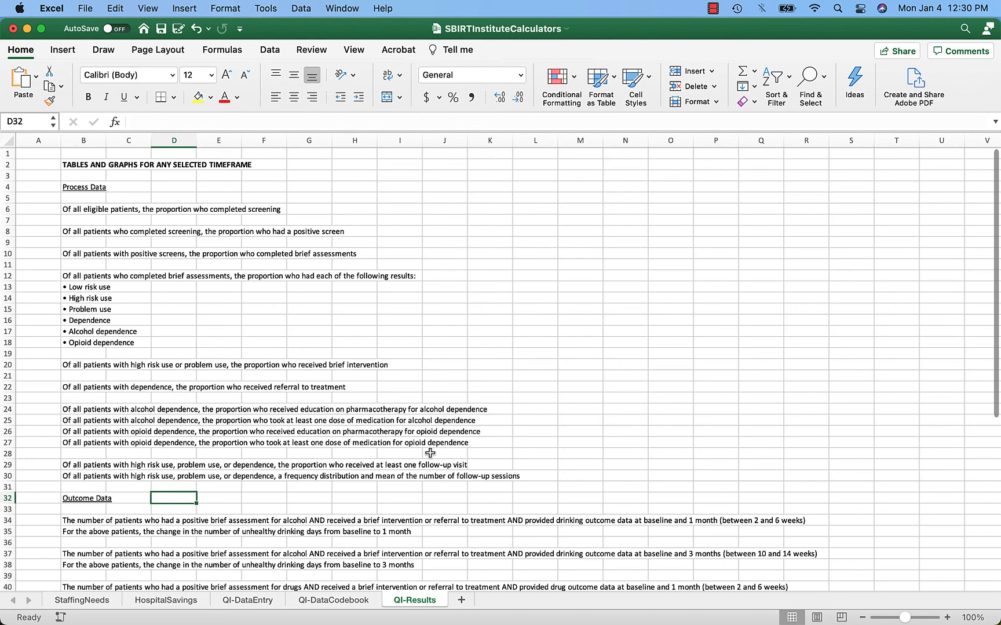
left_click(77, 187)
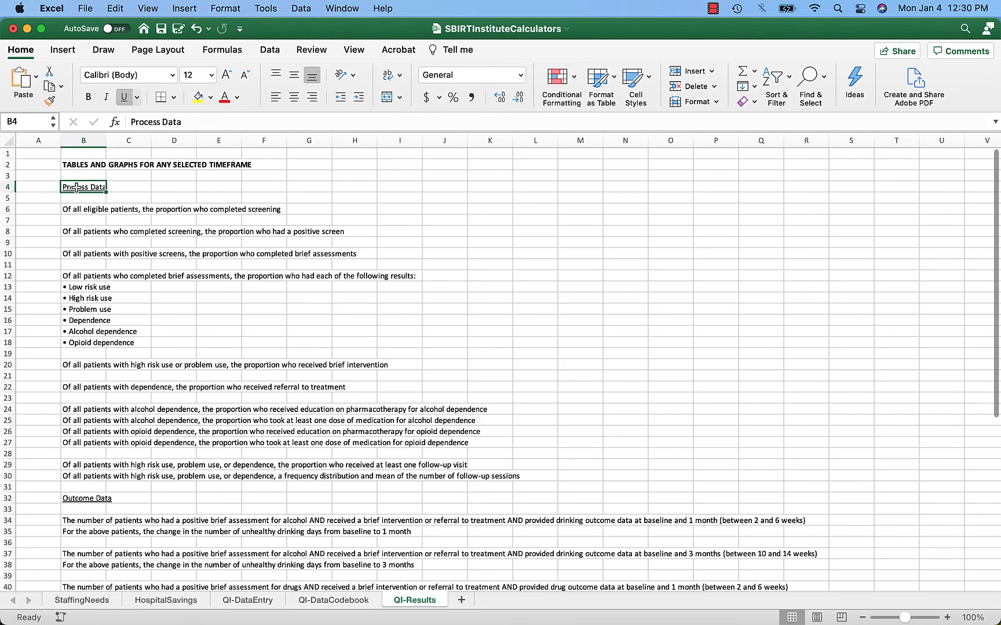
left_click(76, 211)
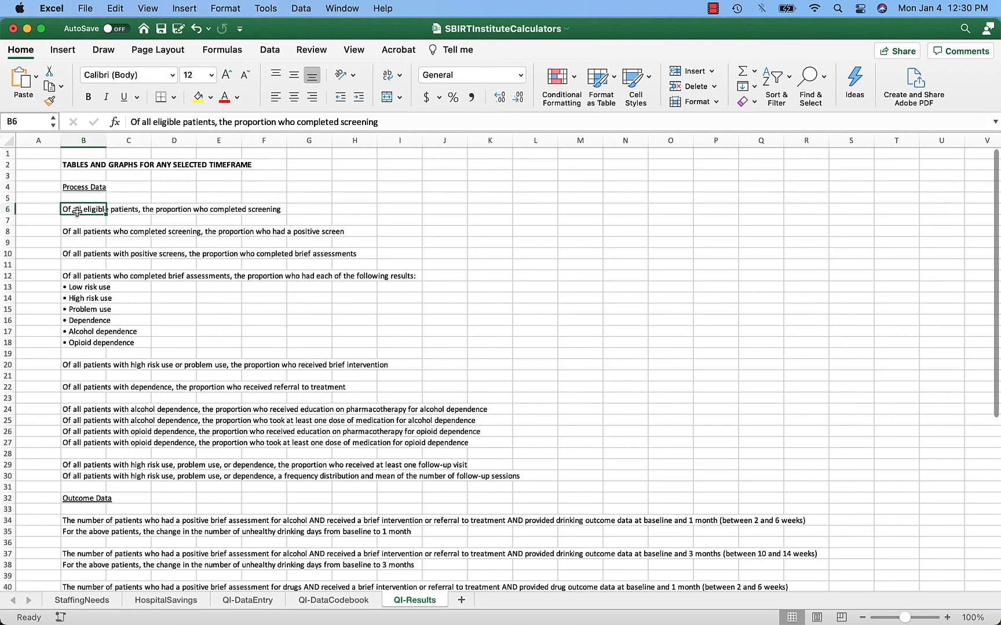
left_click(75, 258)
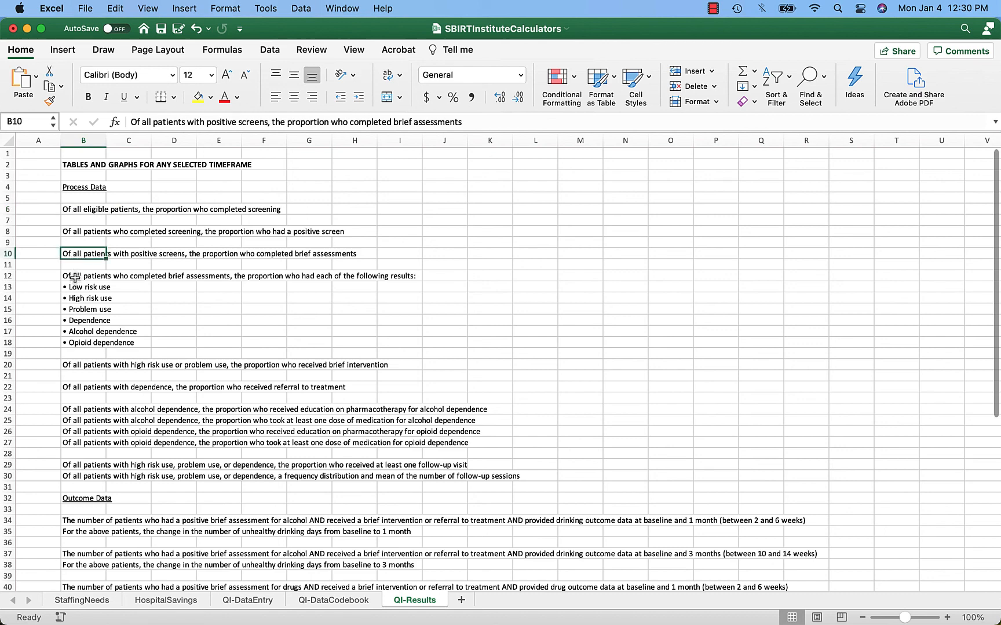
left_click(74, 366)
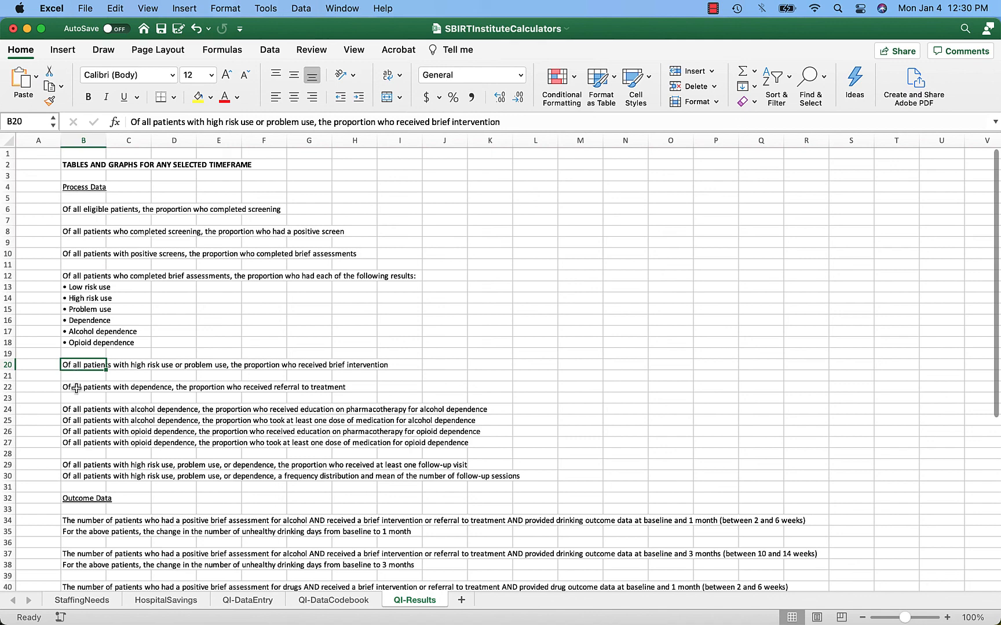
left_click(78, 390)
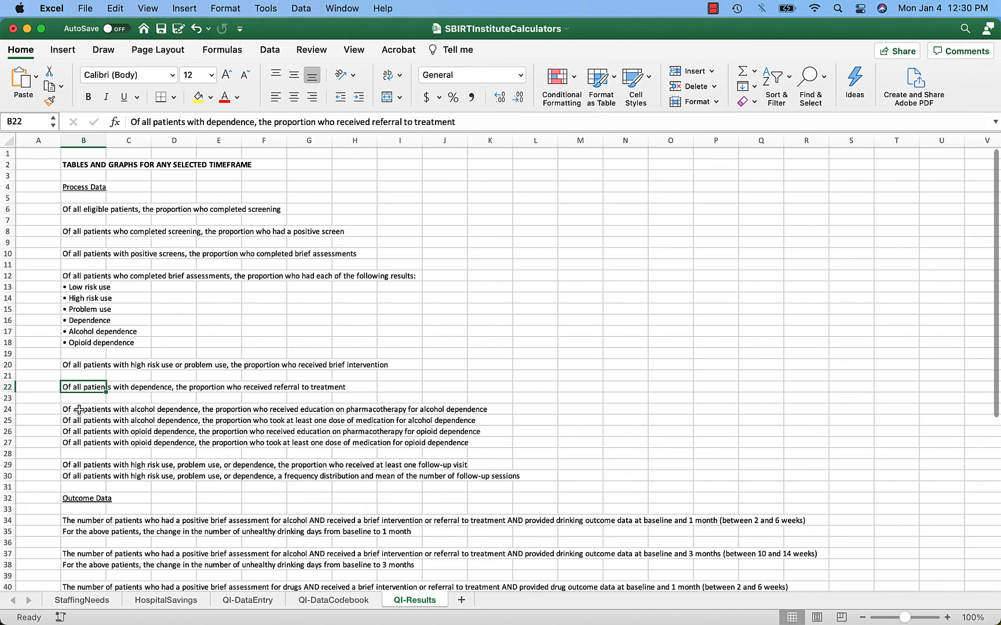
- Examine the Process Data measures for alcohol and opioid dependence medication education and use, plus the follow-up visit measures
left_click(80, 408)
left_click(77, 433)
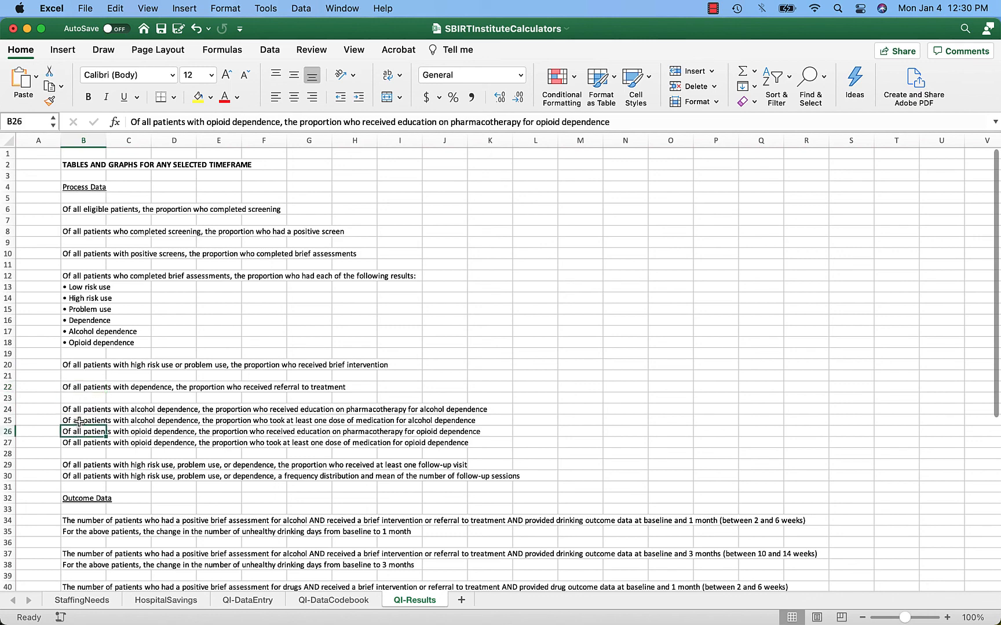
left_click(78, 422)
left_click(79, 444)
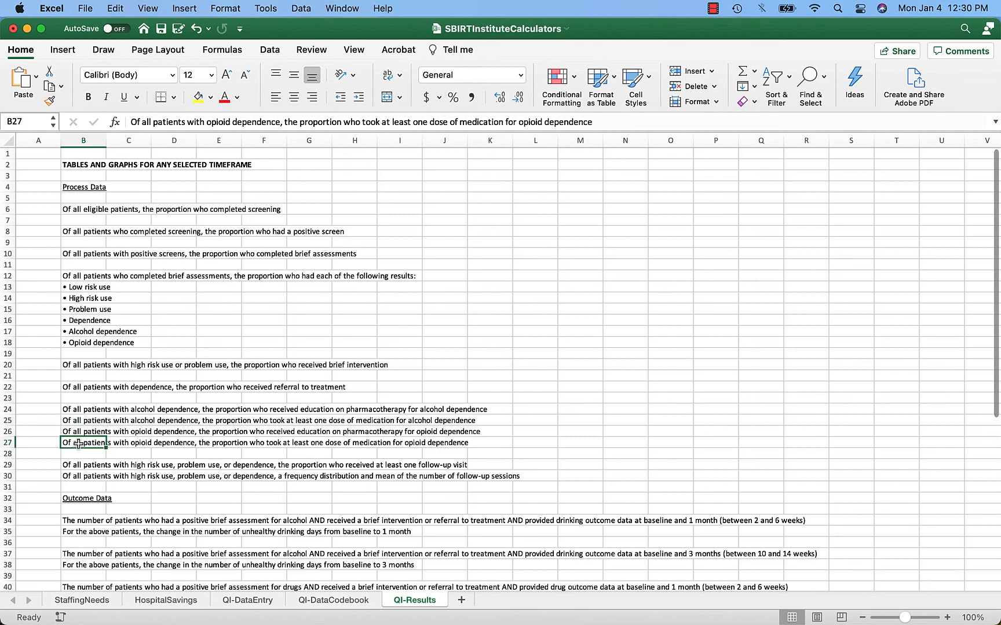
left_click(78, 465)
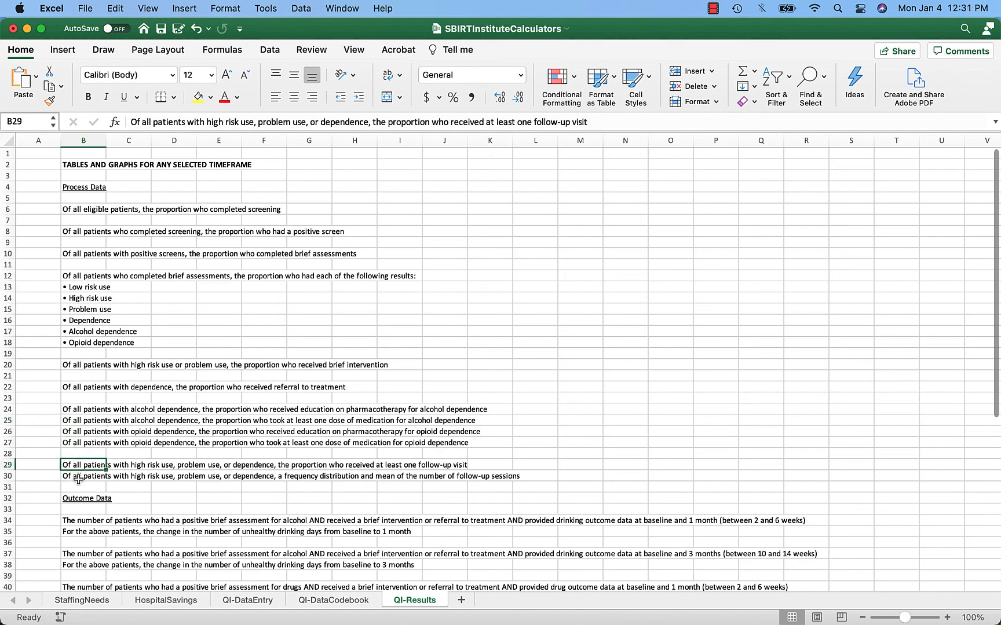
left_click(79, 480)
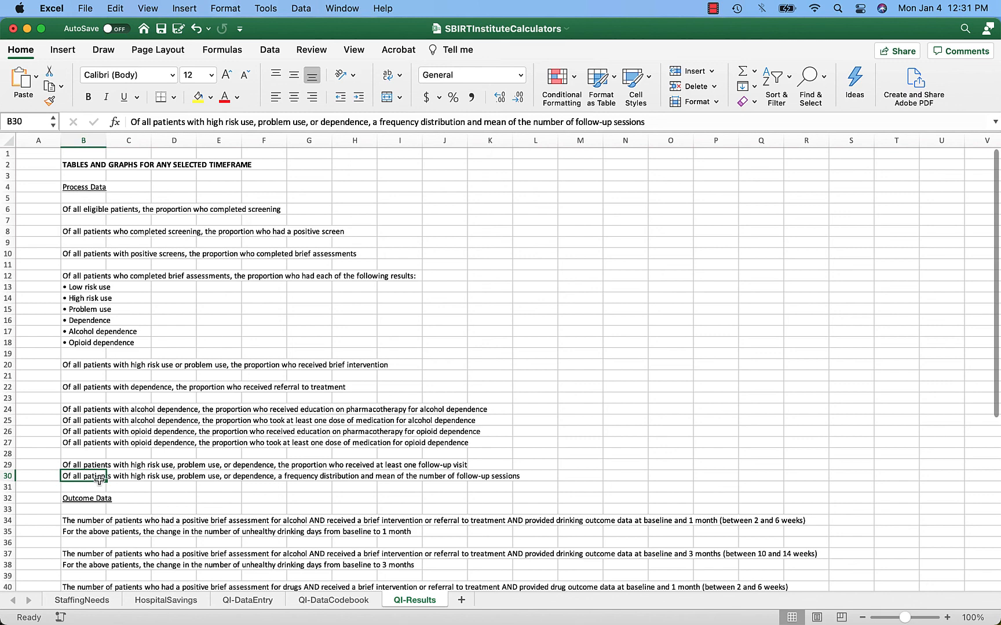
- Examine the positive screen and brief assessment result measures, plus the Outcome Data section on the QI-Results sheet
left_click(84, 235)
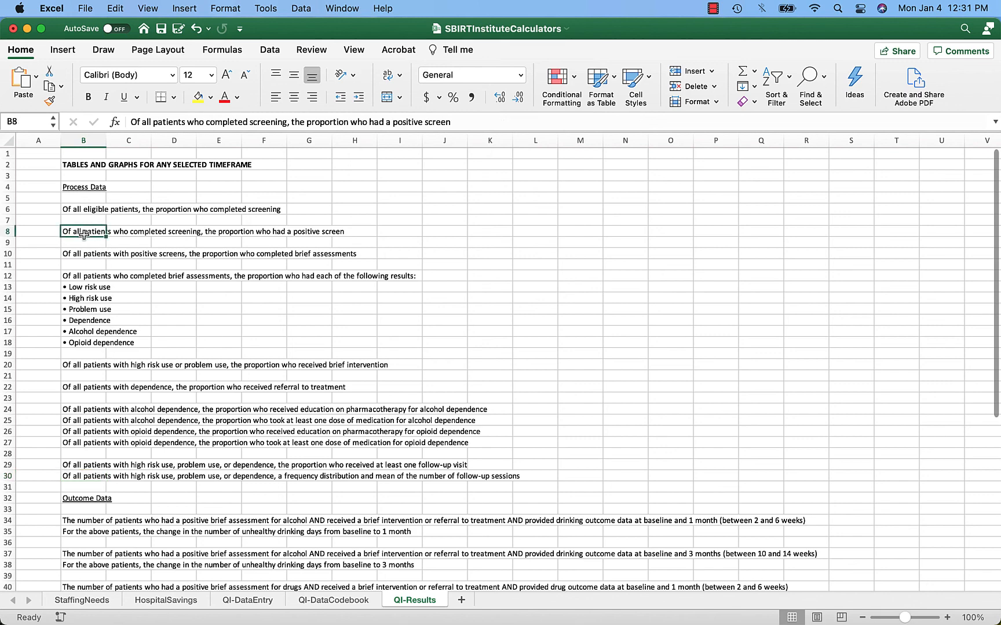
left_click(81, 278)
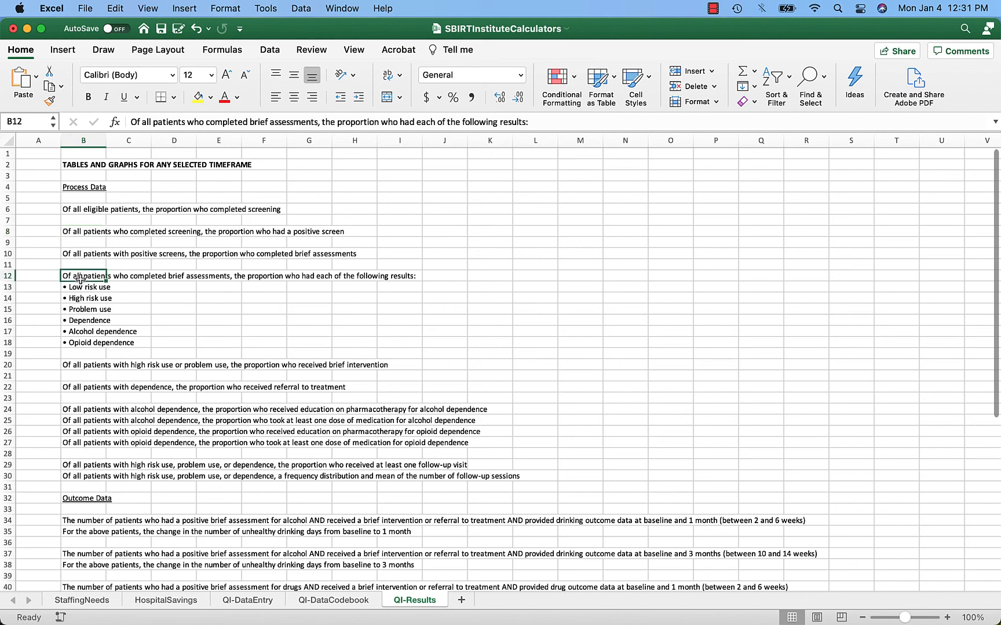
scroll(222, 410, "down", 10)
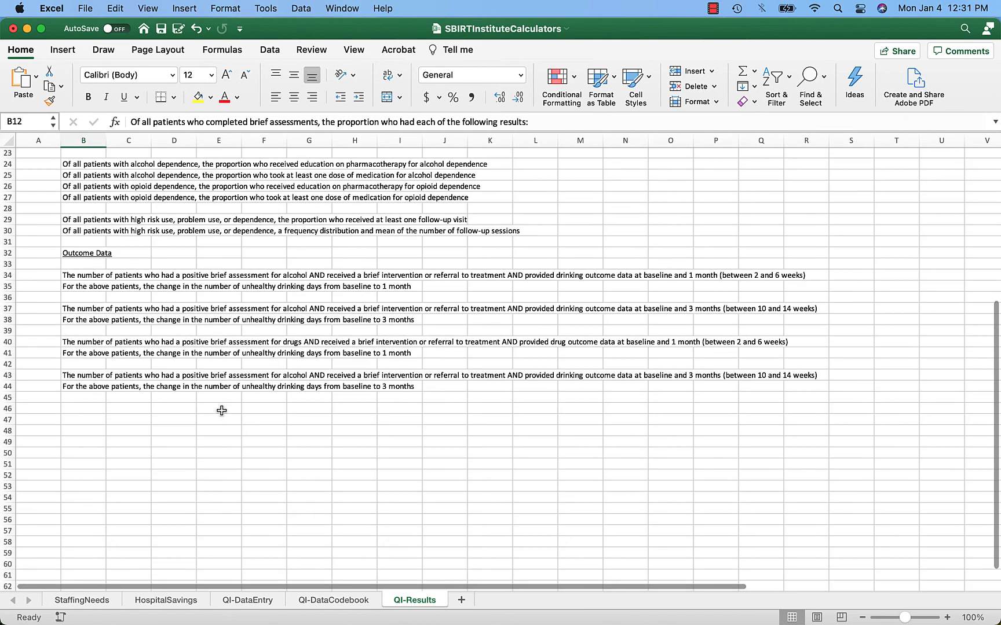
left_click(89, 255)
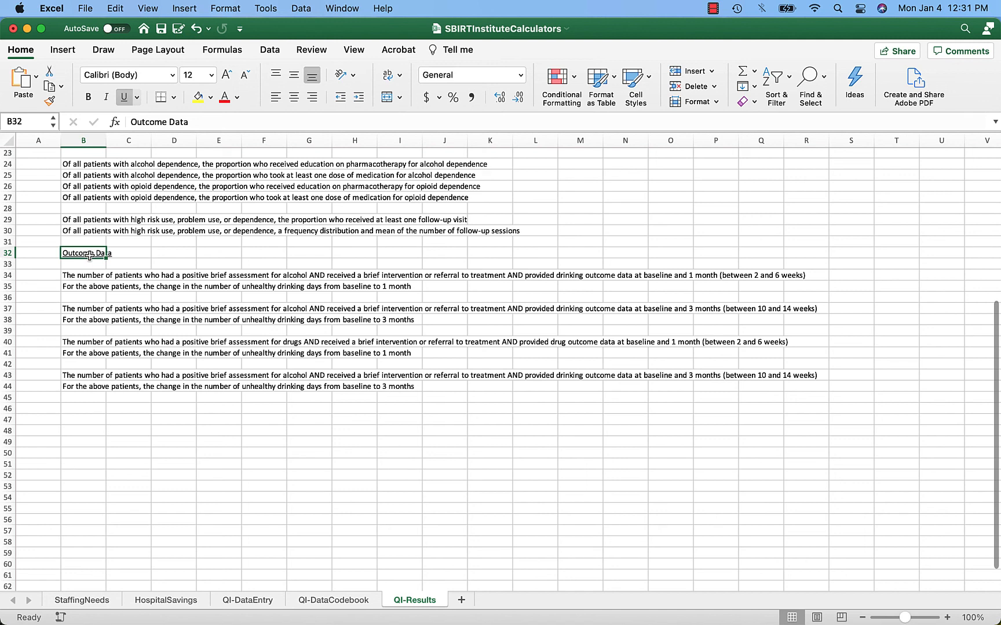
scroll(89, 254, "up", 7)
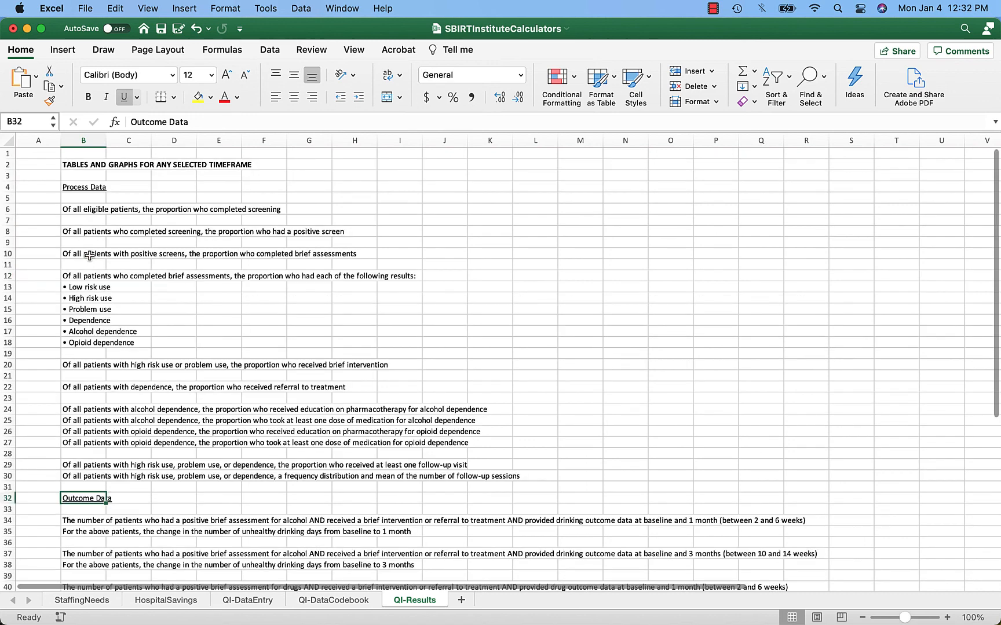